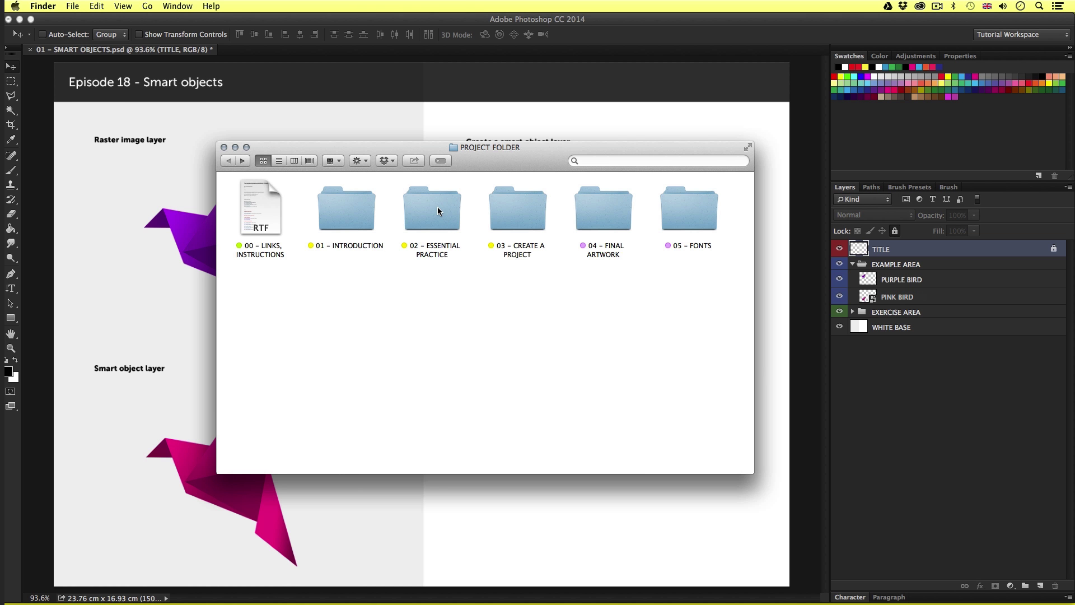
- Open 01 - SMART OBJECTS.psd from 02 - ESSENTIAL PRACTICE > 18 - SMART OBJECTS in Photoshop
{"action": "double_click", "coordinate": [437, 209]}
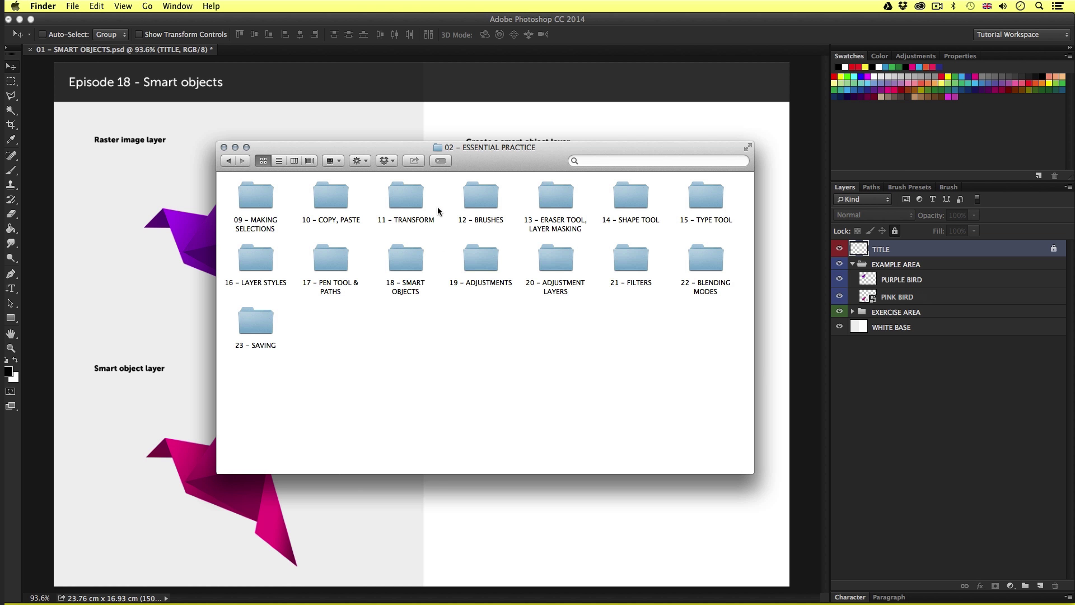
{"action": "double_click", "coordinate": [406, 260]}
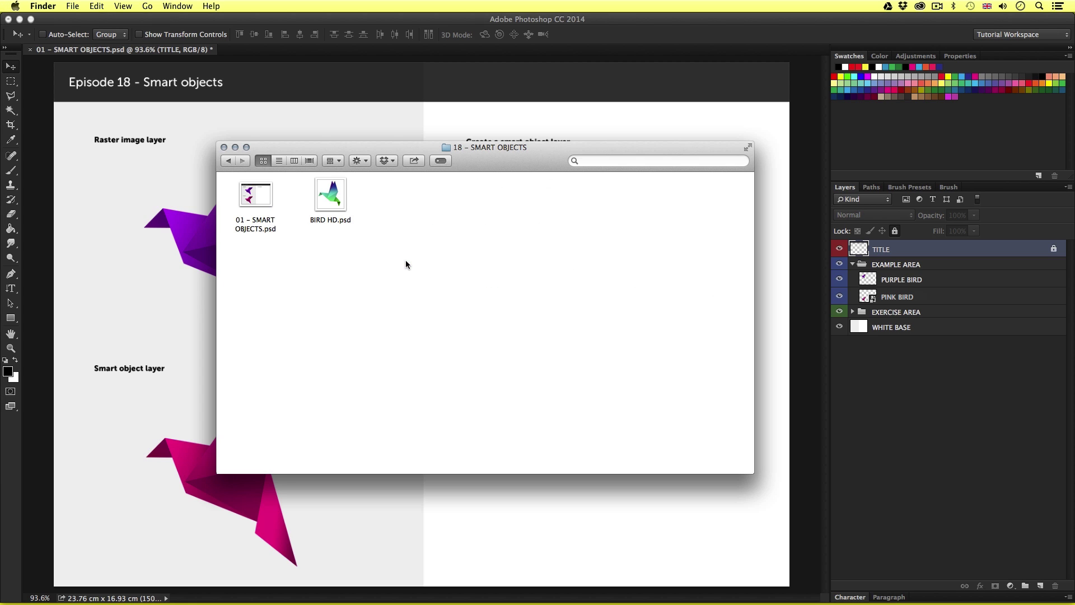
{"action": "left_click", "coordinate": [257, 218]}
{"action": "double_click", "coordinate": [258, 191]}
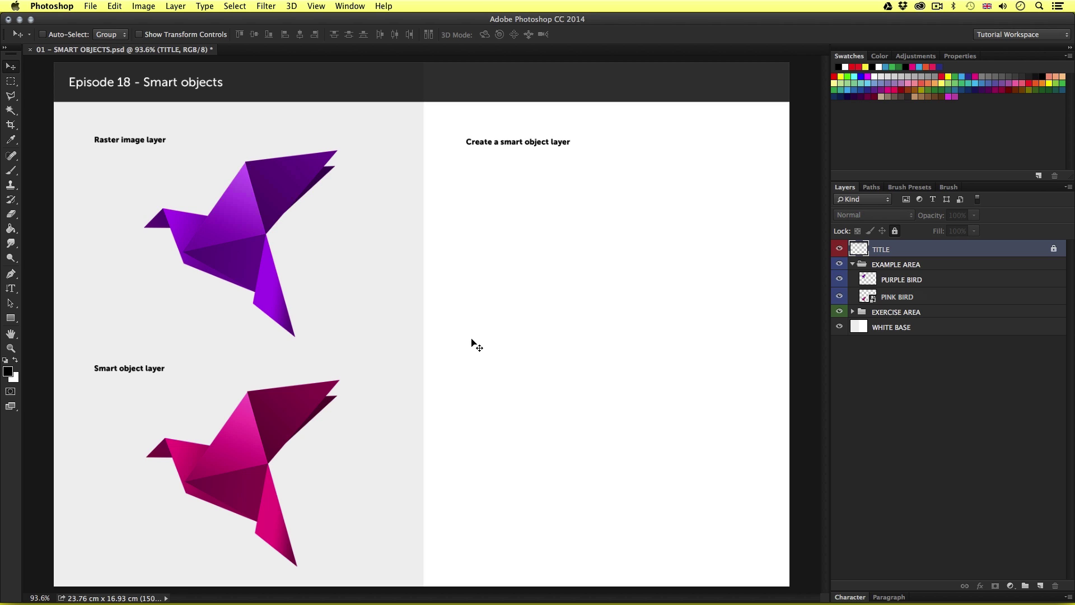
{"action": "key", "text": "z"}
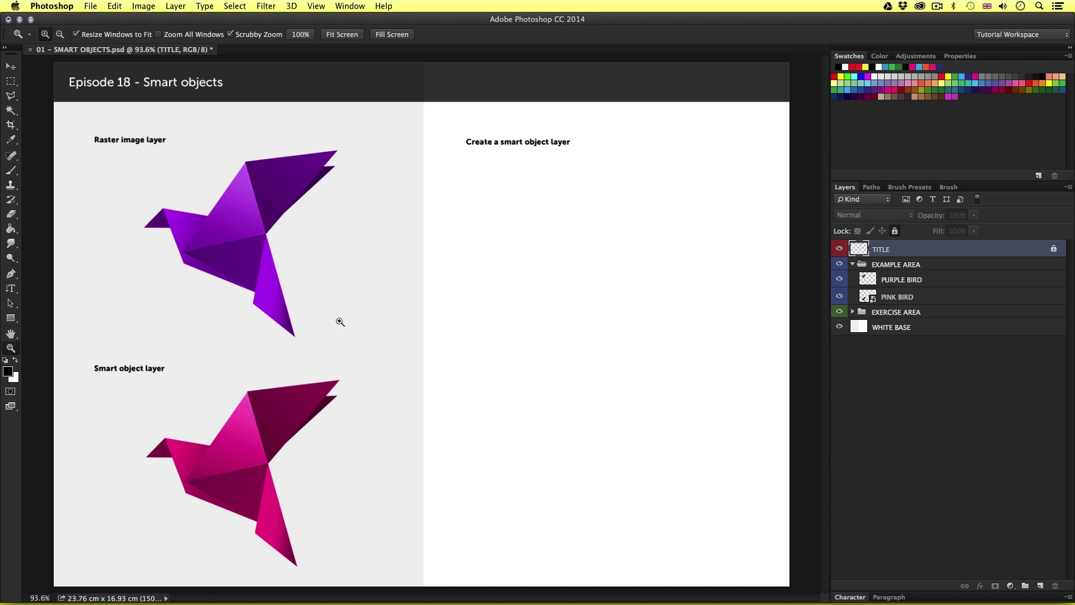
{"action": "left_click", "coordinate": [287, 315]}
{"action": "left_click_drag", "start_coordinate": [269, 300], "coordinate": [432, 296]}
{"action": "key", "text": "v"}
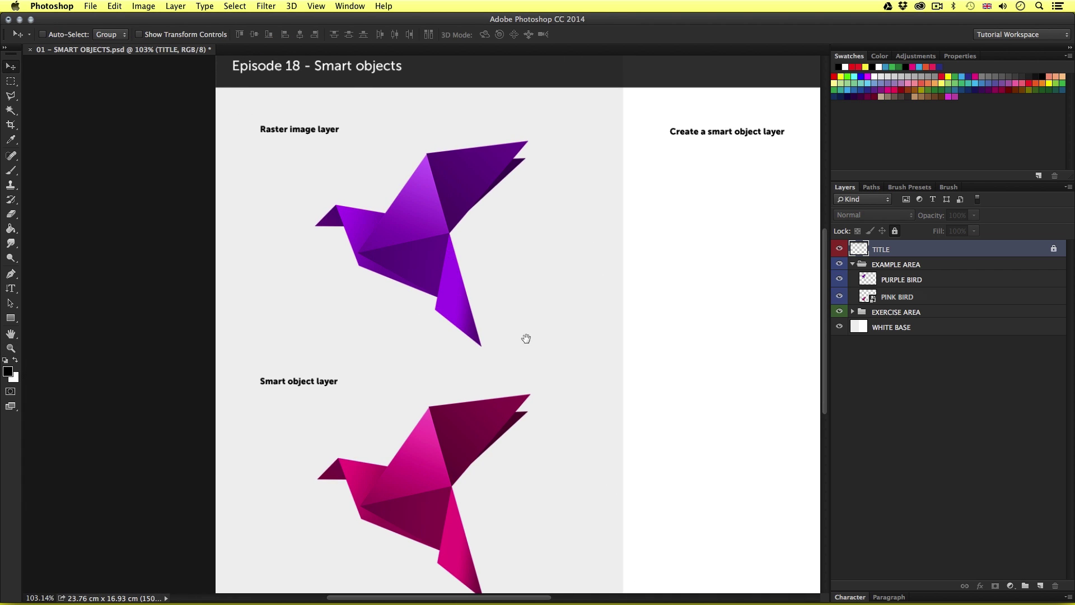
{"action": "left_click_drag", "start_coordinate": [526, 338], "coordinate": [526, 320]}
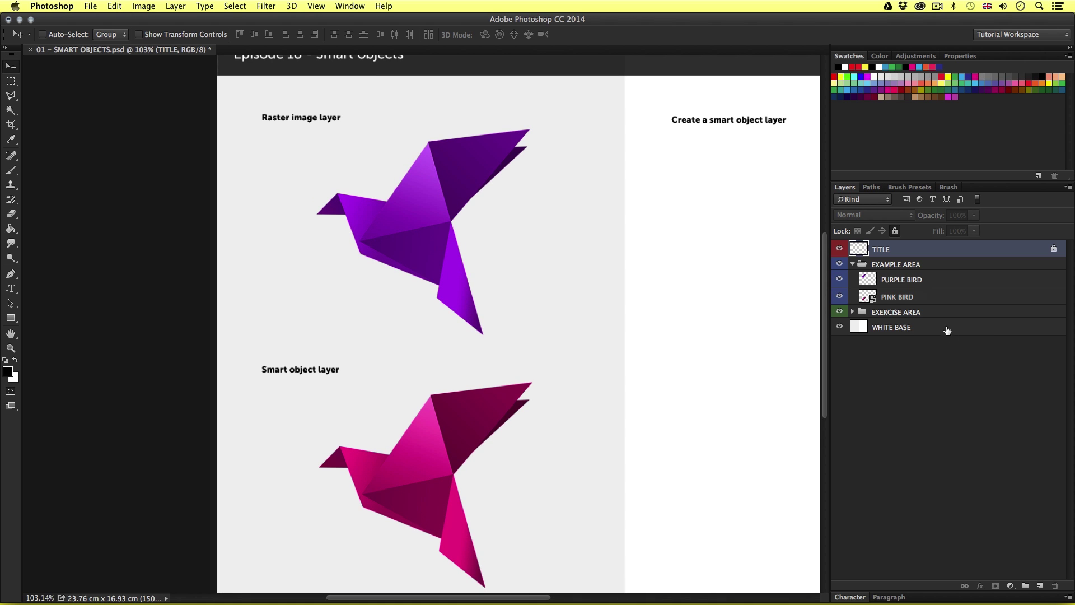
{"action": "left_click", "coordinate": [929, 265]}
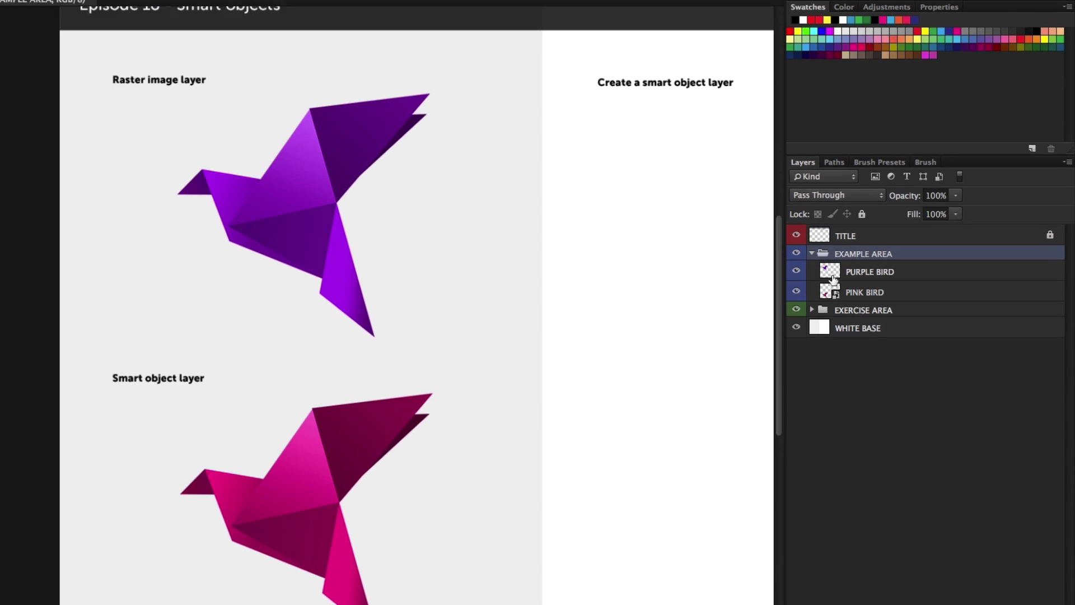
{"action": "left_click", "coordinate": [915, 278]}
{"action": "left_click", "coordinate": [915, 292]}
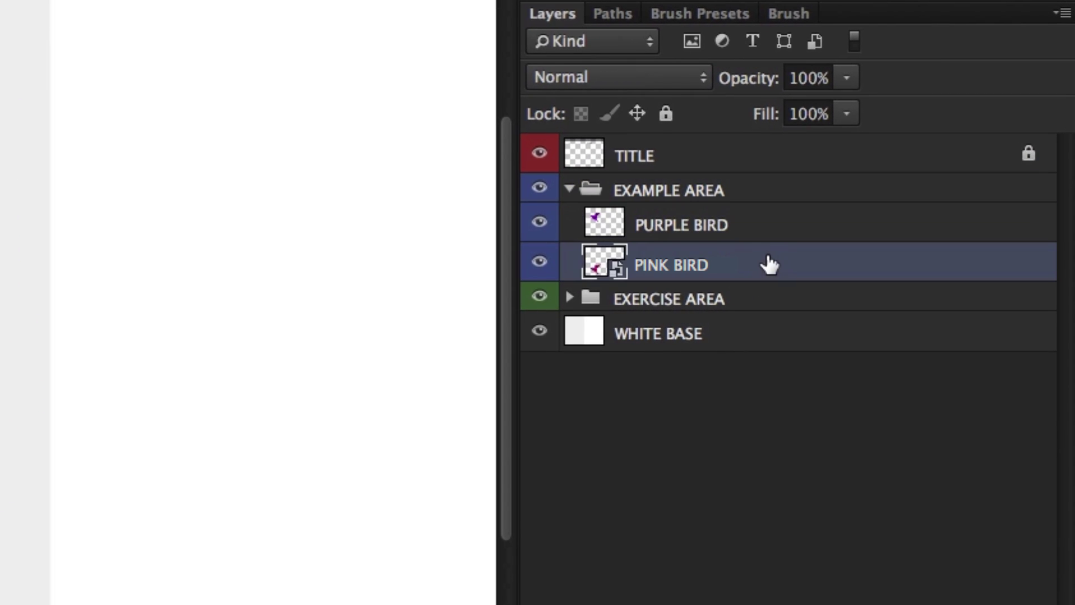
{"action": "left_click", "coordinate": [753, 234]}
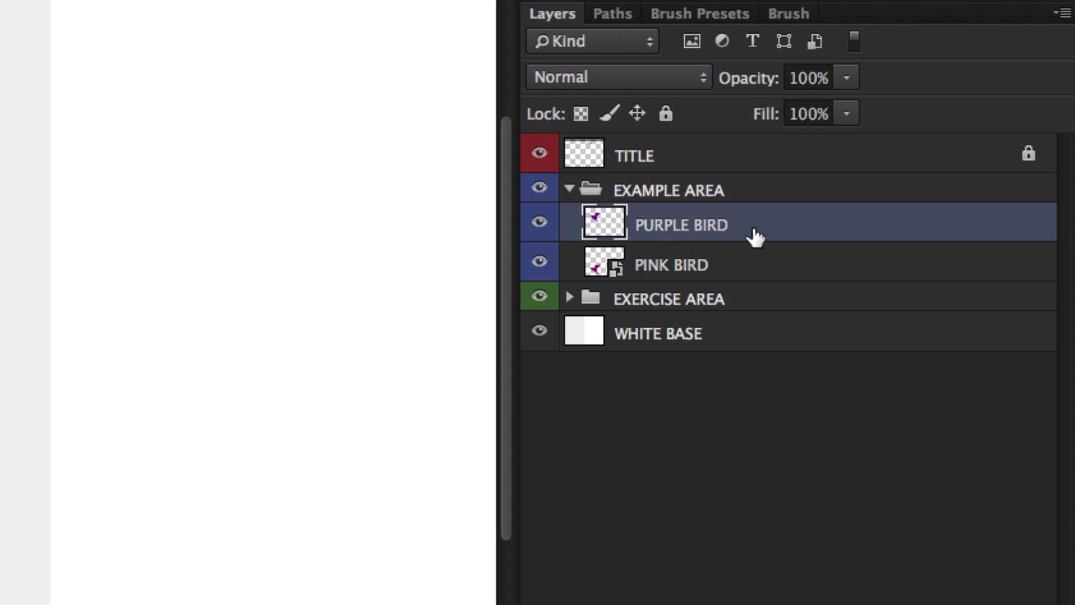
{"action": "left_click", "coordinate": [754, 267]}
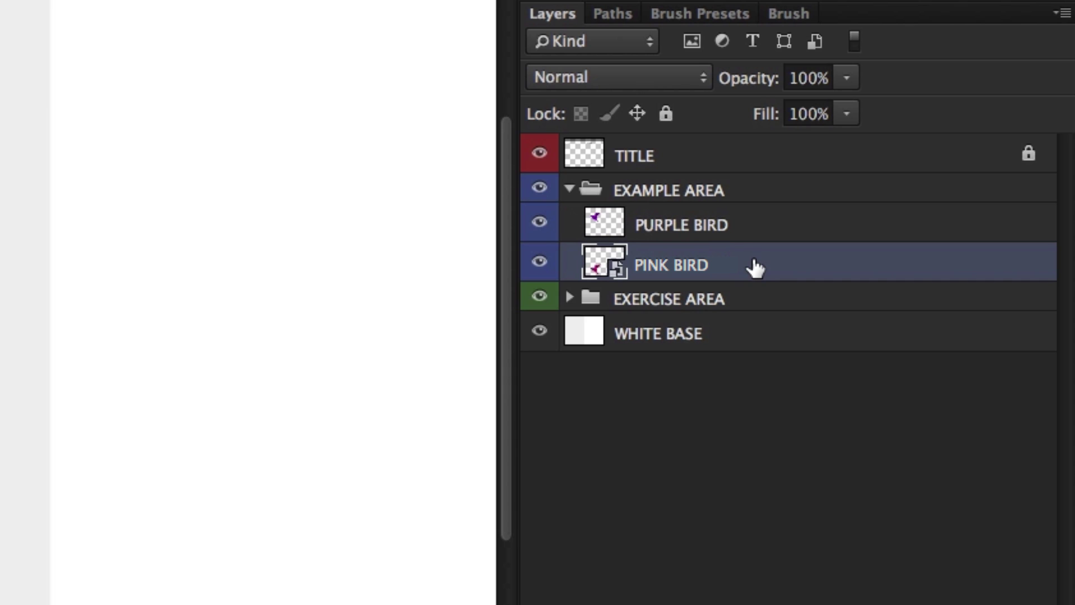
{"action": "left_click", "coordinate": [746, 383]}
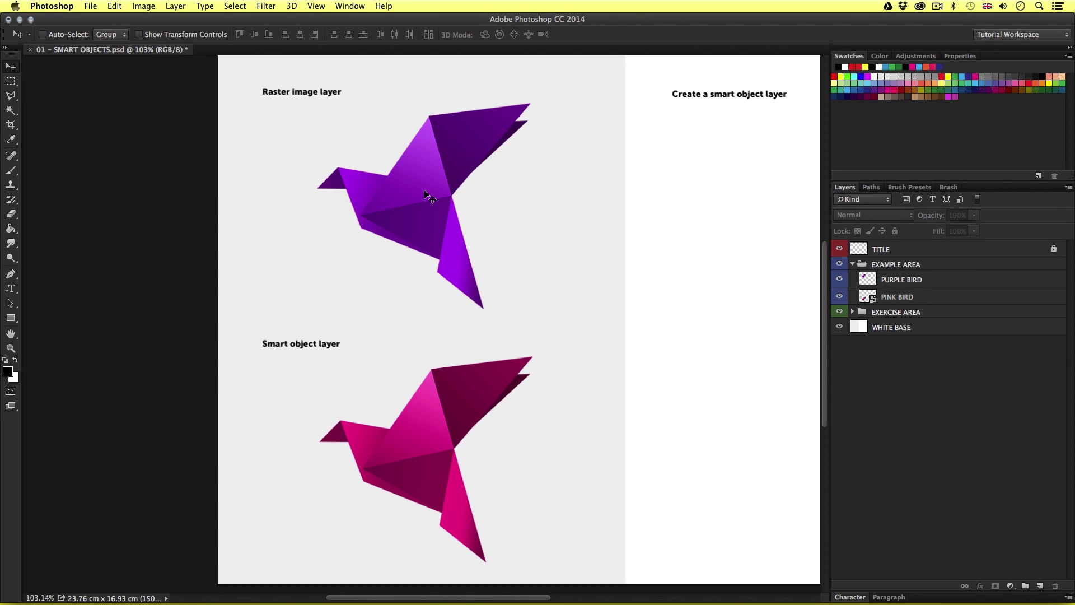
- Select the PURPLE BIRD layer and shrink the raster bird to about 10%
{"action": "left_click", "coordinate": [940, 281]}
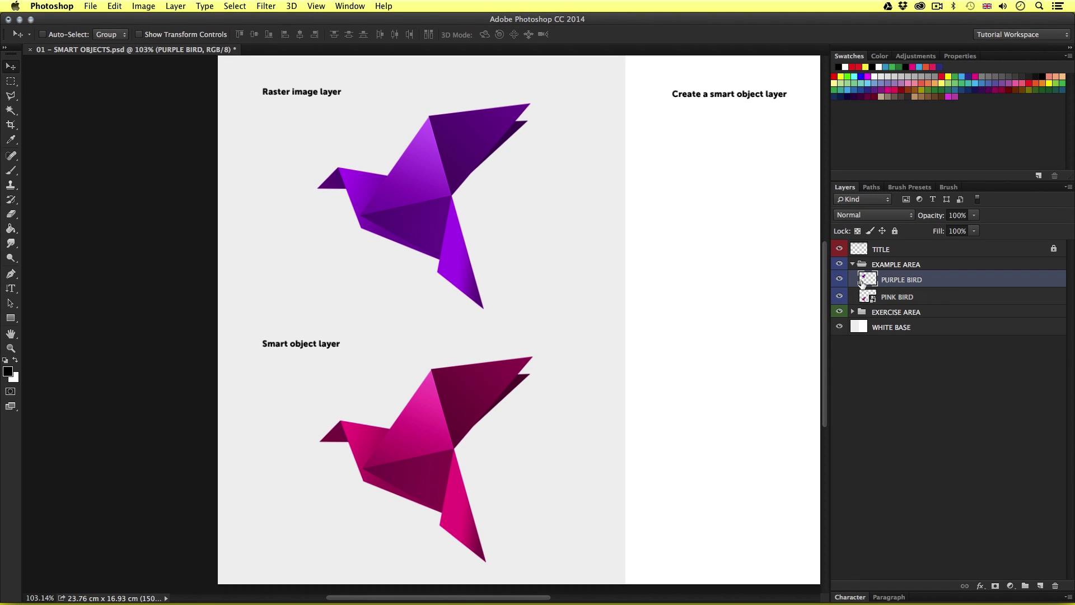
{"action": "left_click", "coordinate": [839, 280]}
{"action": "left_click", "coordinate": [840, 281]}
{"action": "key", "text": "super+t"}
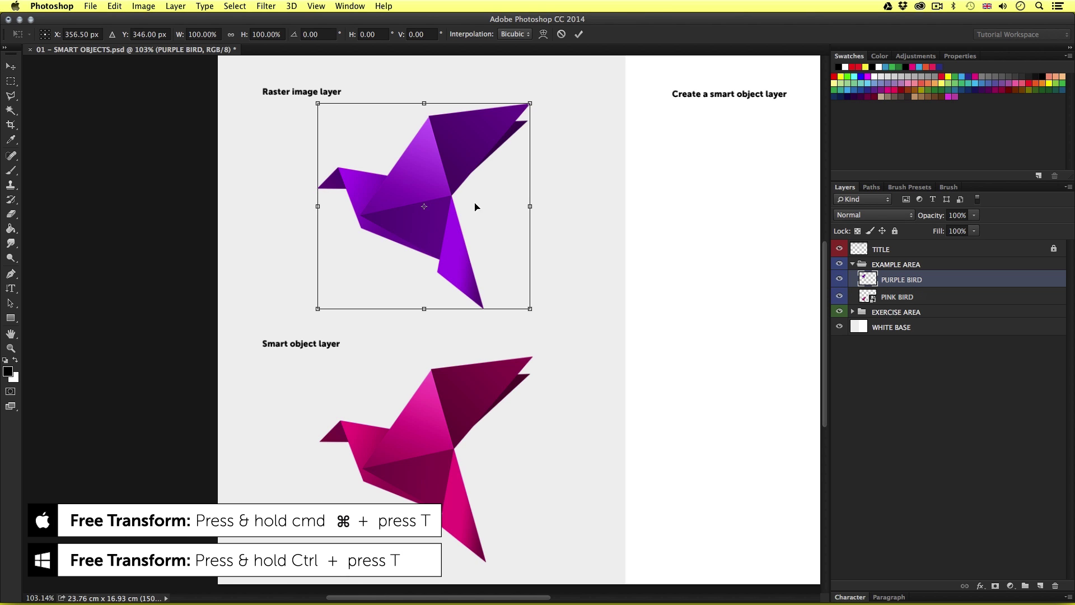
{"action": "left_click_drag", "start_coordinate": [529, 104], "coordinate": [434, 197]}
{"action": "key", "text": "Return"}
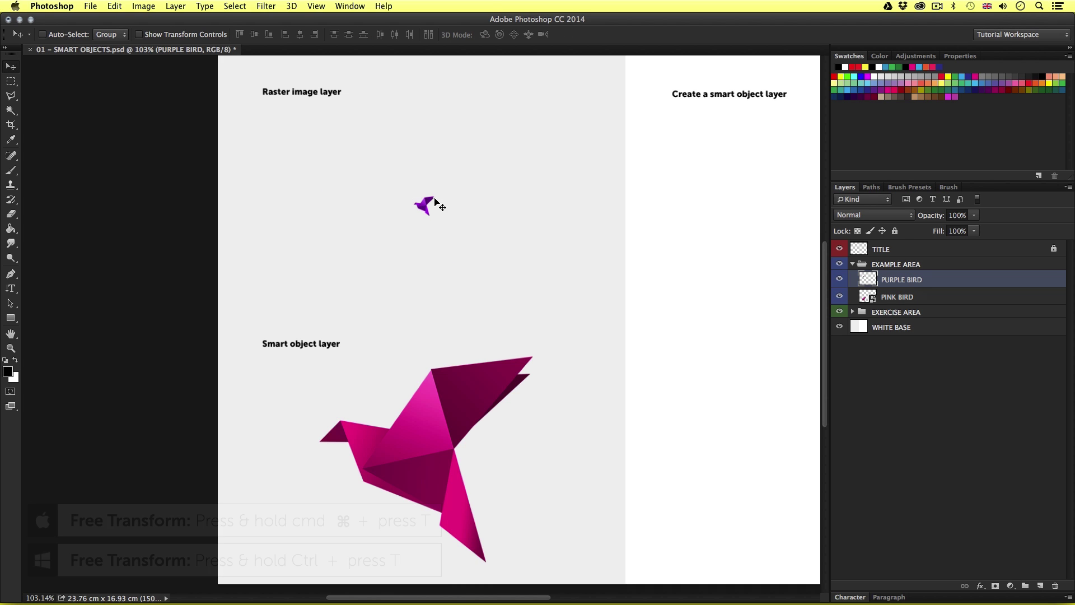
- Scale the purple bird back up to full size, leaving it visibly blurred
{"action": "key", "text": "ctrl+t"}
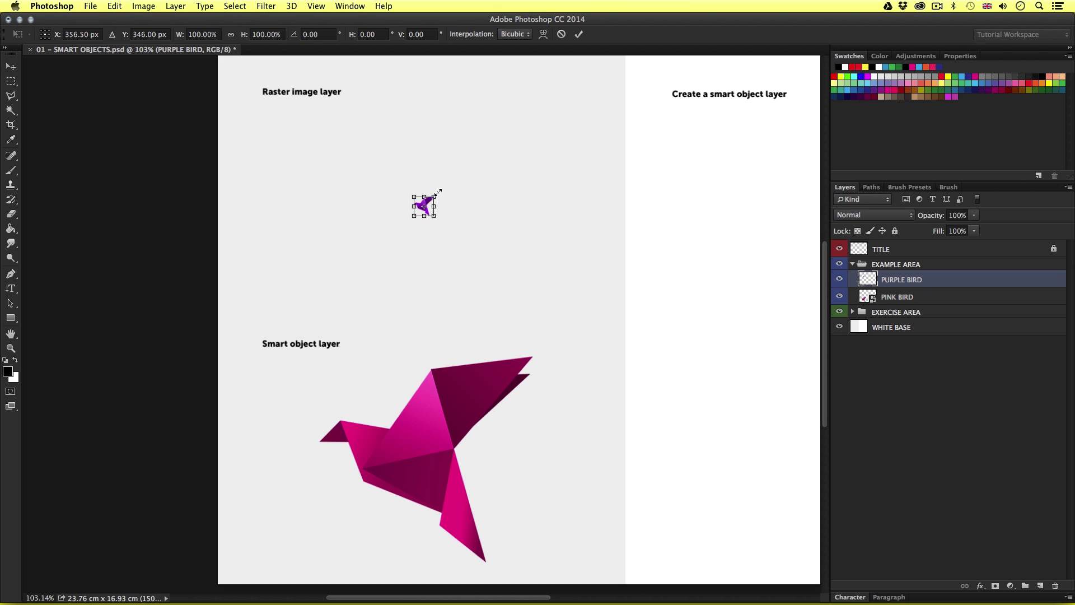
{"action": "left_click_drag", "start_coordinate": [434, 196], "coordinate": [617, 145]}
{"action": "key", "text": "Return"}
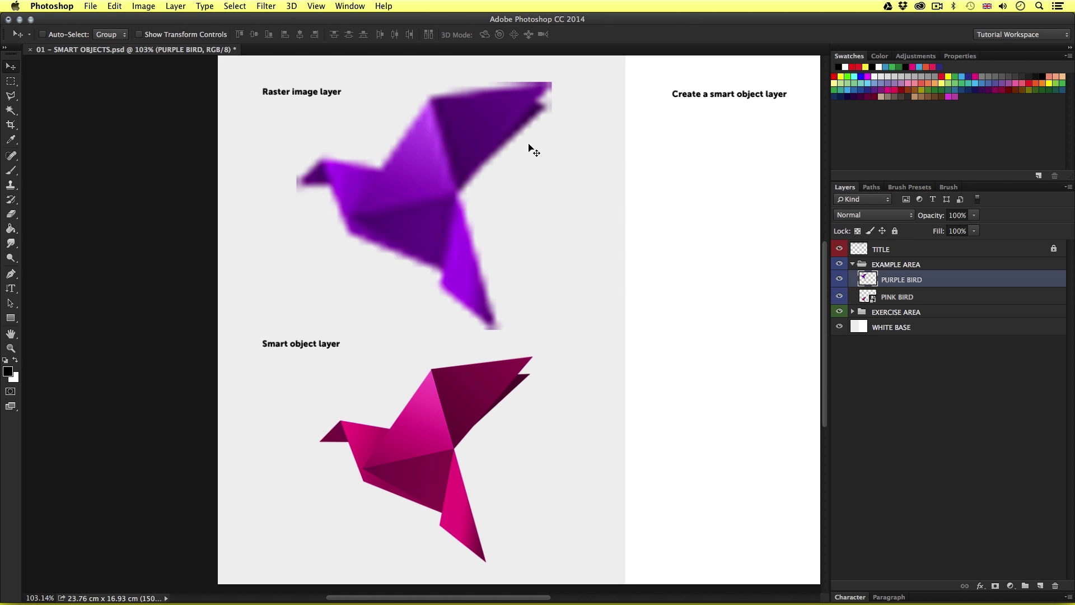
{"action": "left_click_drag", "start_coordinate": [478, 175], "coordinate": [468, 195]}
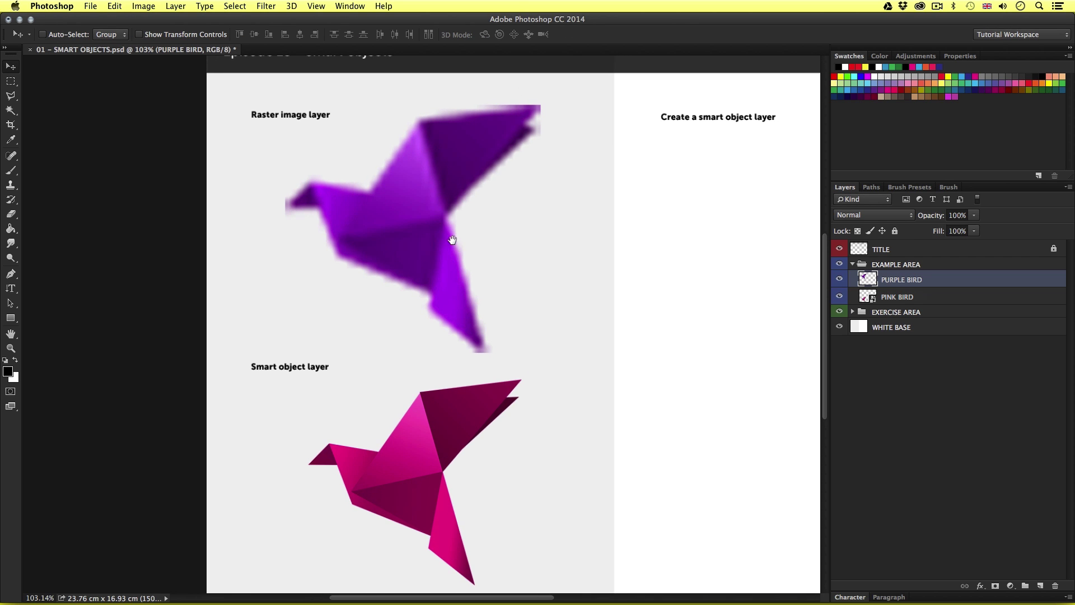
{"action": "left_click_drag", "start_coordinate": [452, 235], "coordinate": [454, 220]}
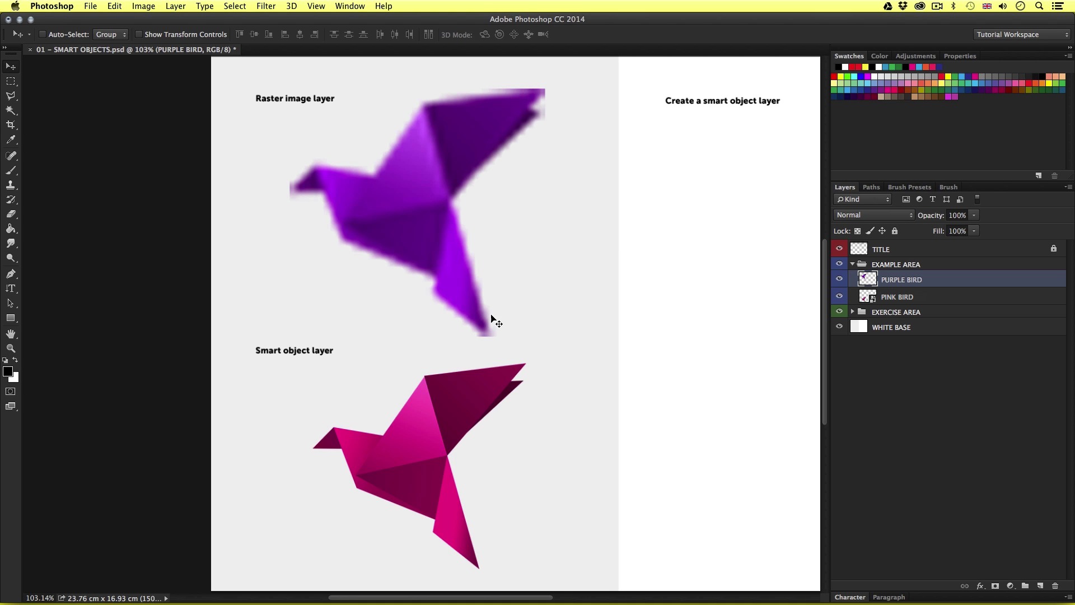
{"action": "scroll", "coordinate": [492, 347], "scroll_direction": "down", "scroll_amount": 3}
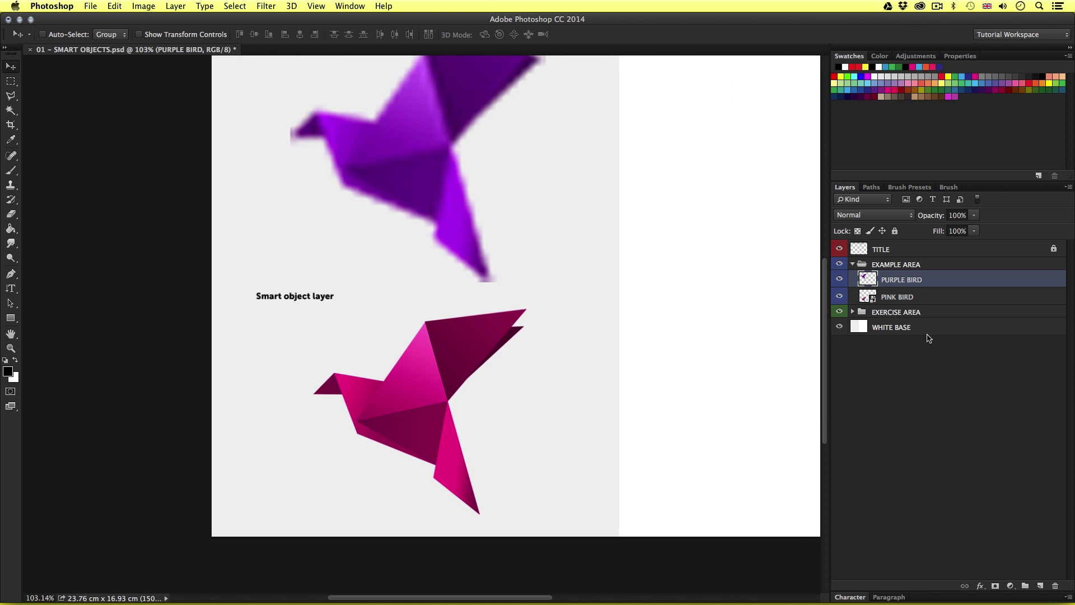
- Select the PINK BIRD smart object and shrink it to a tiny size
{"action": "left_click", "coordinate": [924, 299]}
{"action": "left_click", "coordinate": [840, 297]}
{"action": "left_click", "coordinate": [840, 297]}
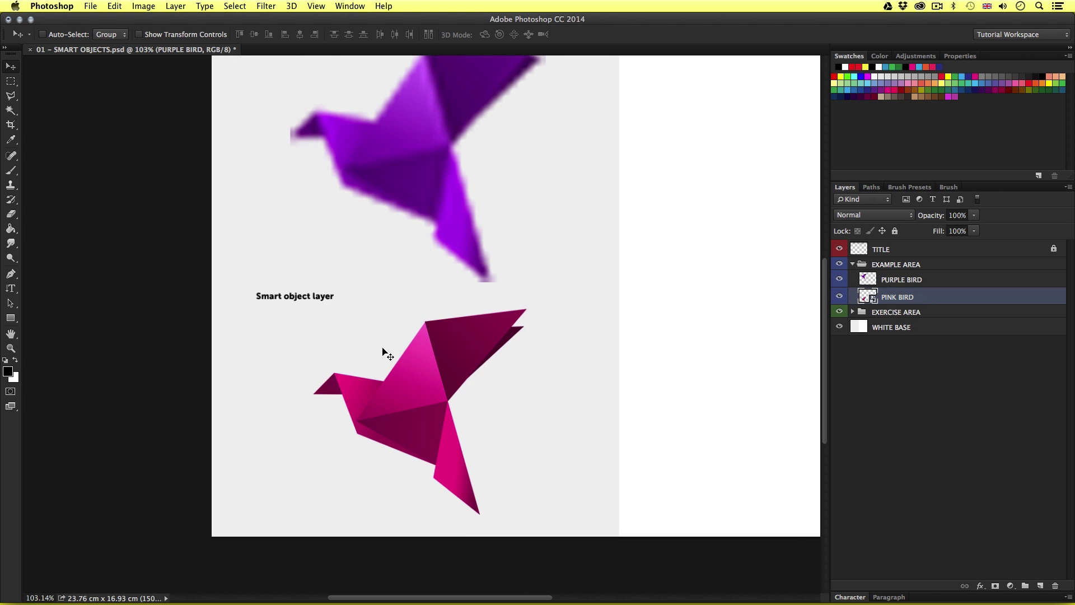
{"action": "key", "text": "ctrl+t"}
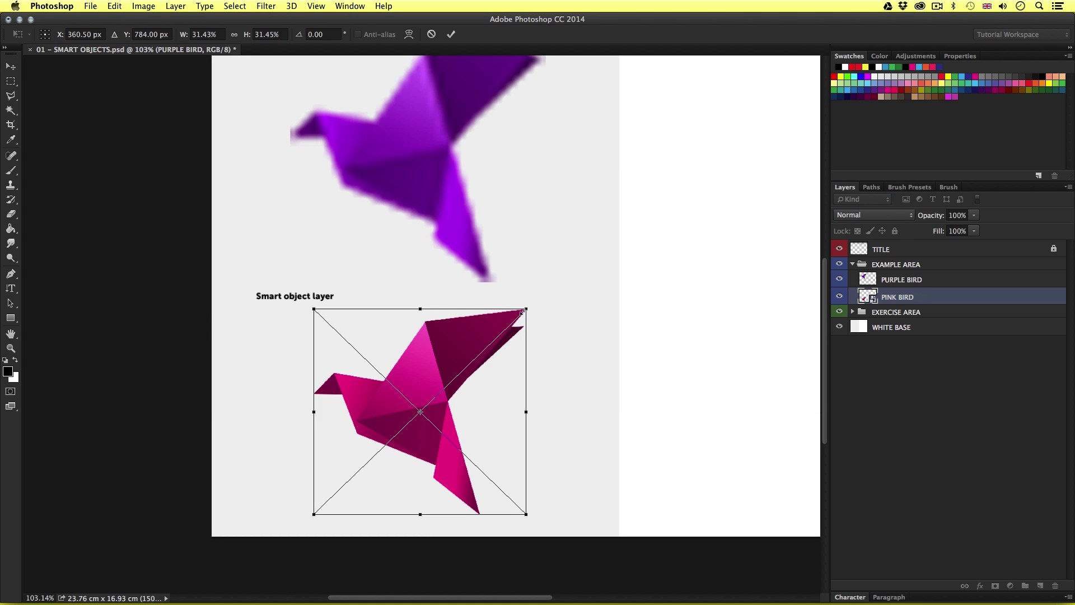
{"action": "left_click_drag", "start_coordinate": [520, 307], "coordinate": [428, 405]}
{"action": "key", "text": "Return"}
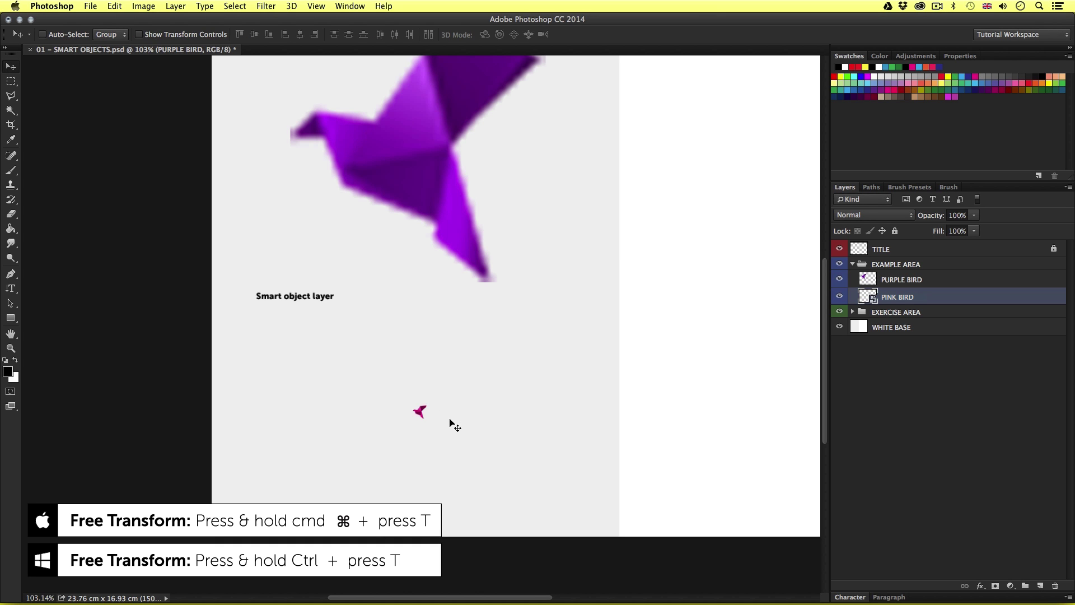
- Enlarge the pink bird back to full size so it stays crisp
{"action": "key", "text": "super+t"}
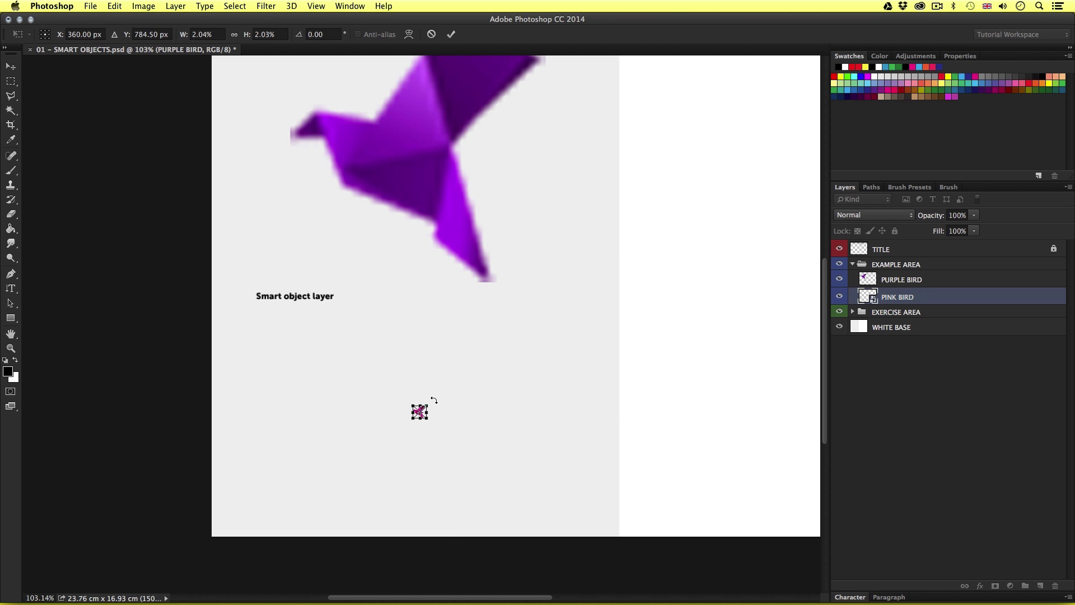
{"action": "left_click_drag", "start_coordinate": [429, 402], "coordinate": [569, 336]}
{"action": "key", "text": "Return"}
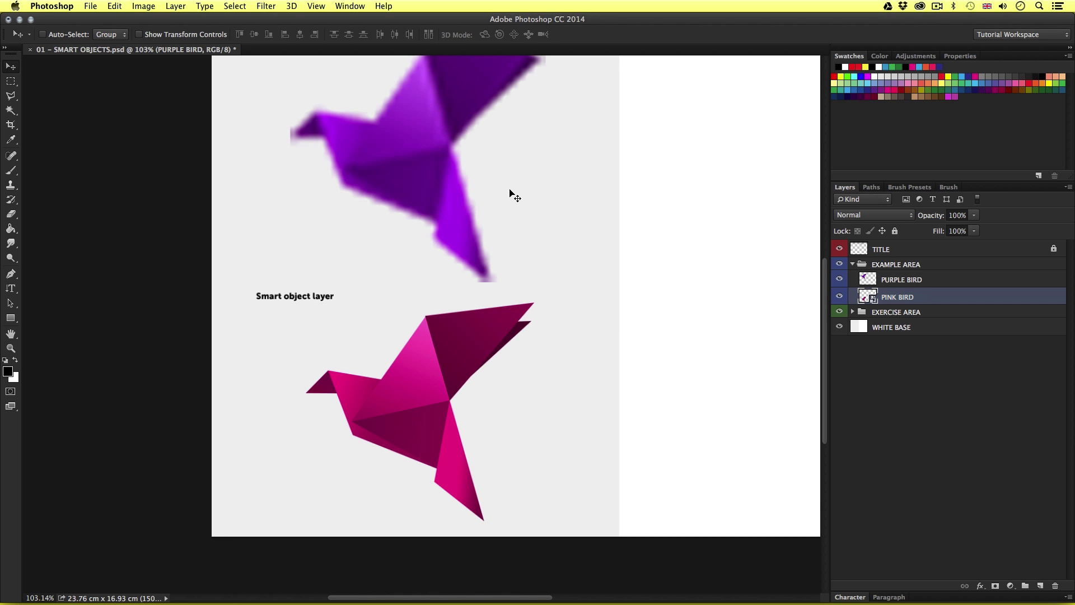
{"action": "scroll", "coordinate": [512, 235], "scroll_direction": "up", "scroll_amount": 3}
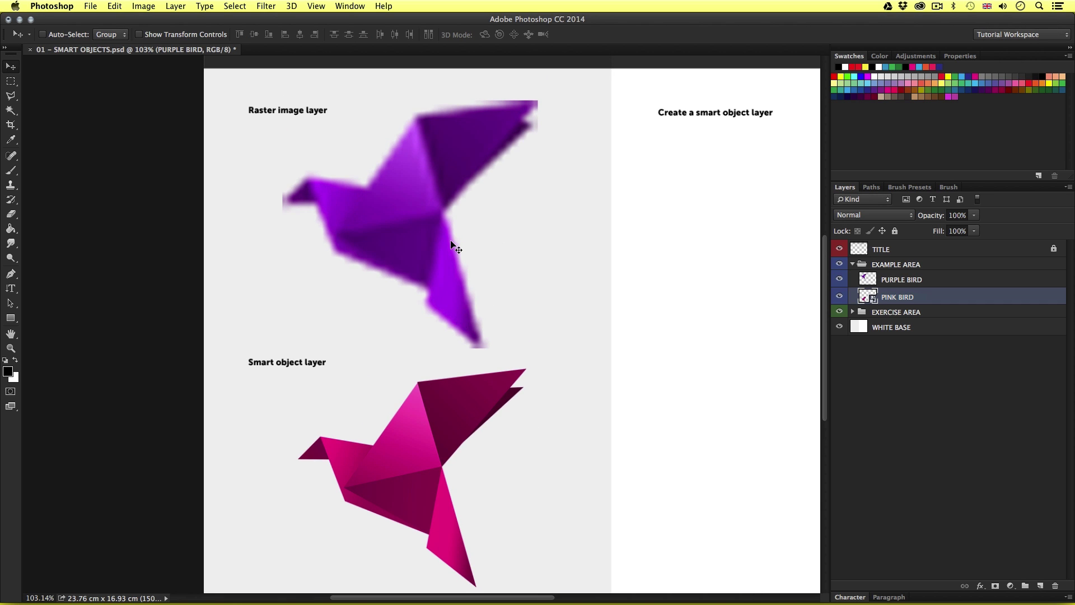
{"action": "scroll", "coordinate": [498, 311], "scroll_direction": "down", "scroll_amount": 1}
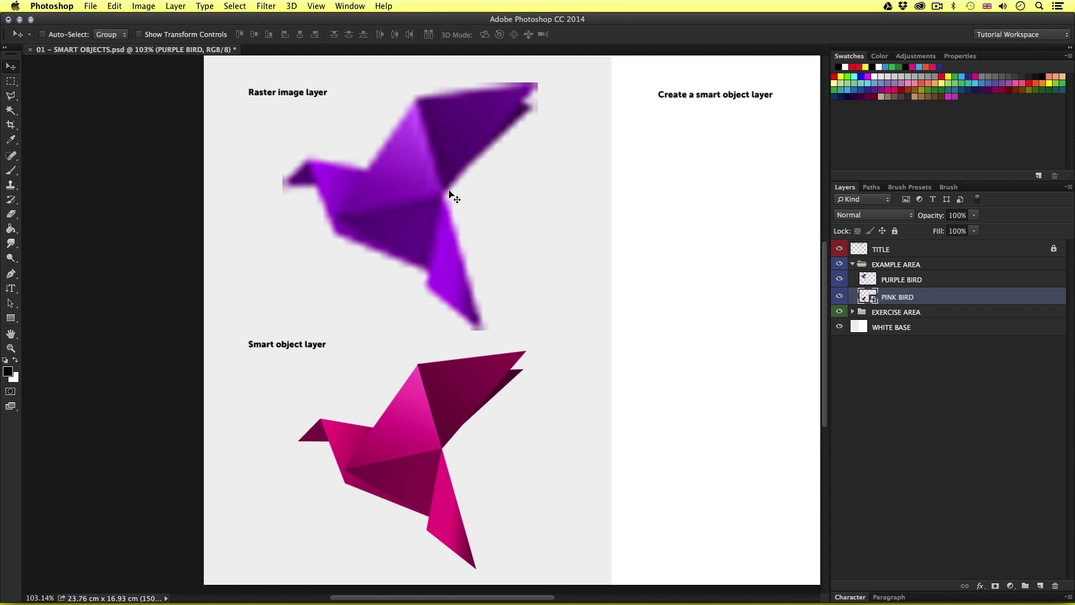
{"action": "scroll", "coordinate": [559, 400], "scroll_direction": "down", "scroll_amount": 3}
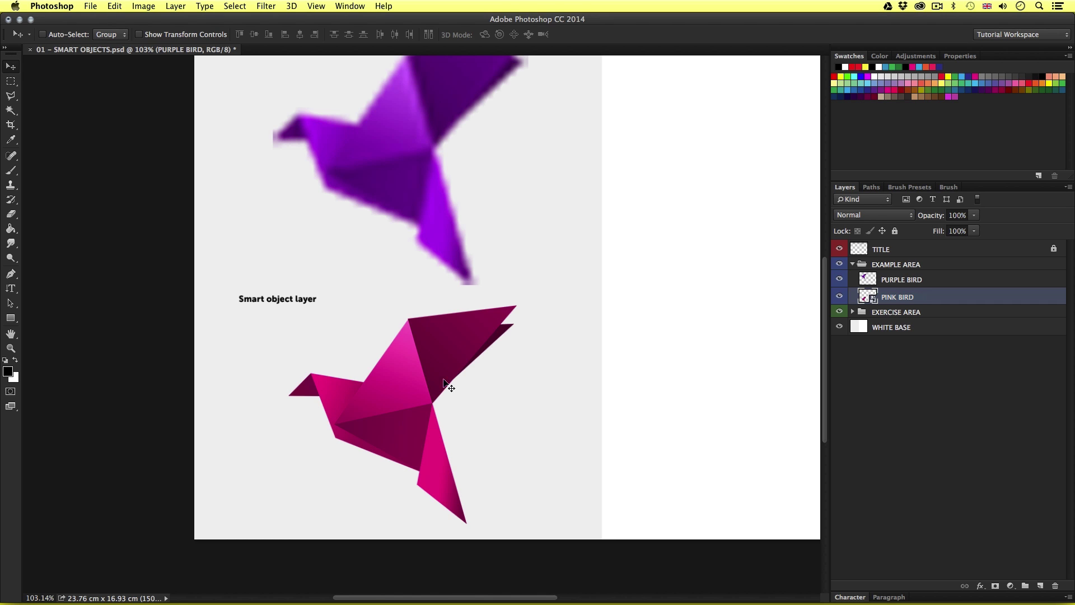
{"action": "scroll", "coordinate": [461, 374], "scroll_direction": "down", "scroll_amount": 1}
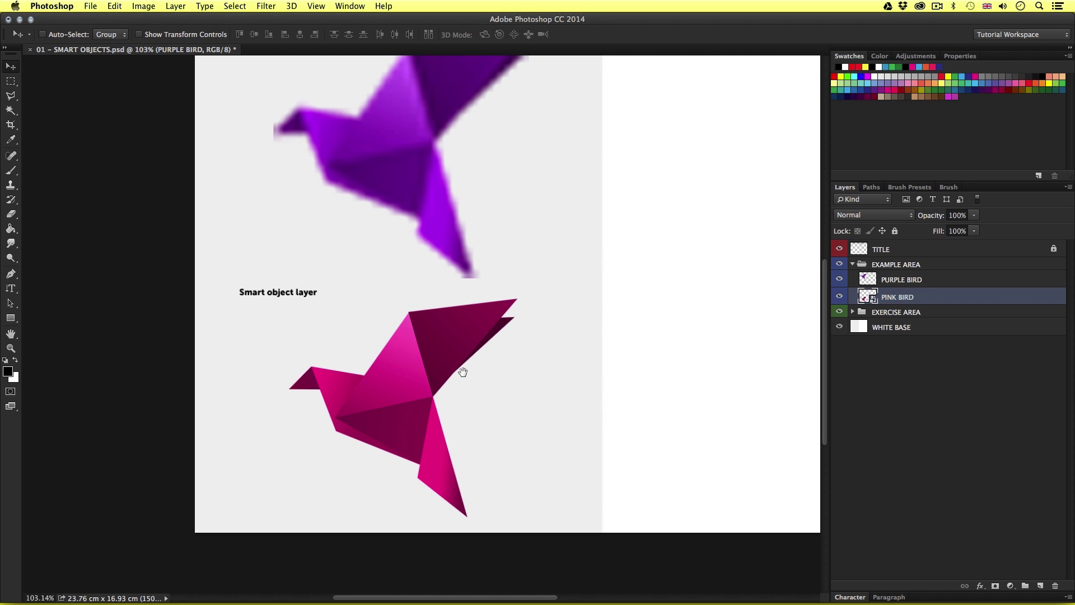
- Inspect the PINK BIRD's embedded PURPLE BIRD.psb at 100%, then close it
{"action": "double_click", "coordinate": [867, 296]}
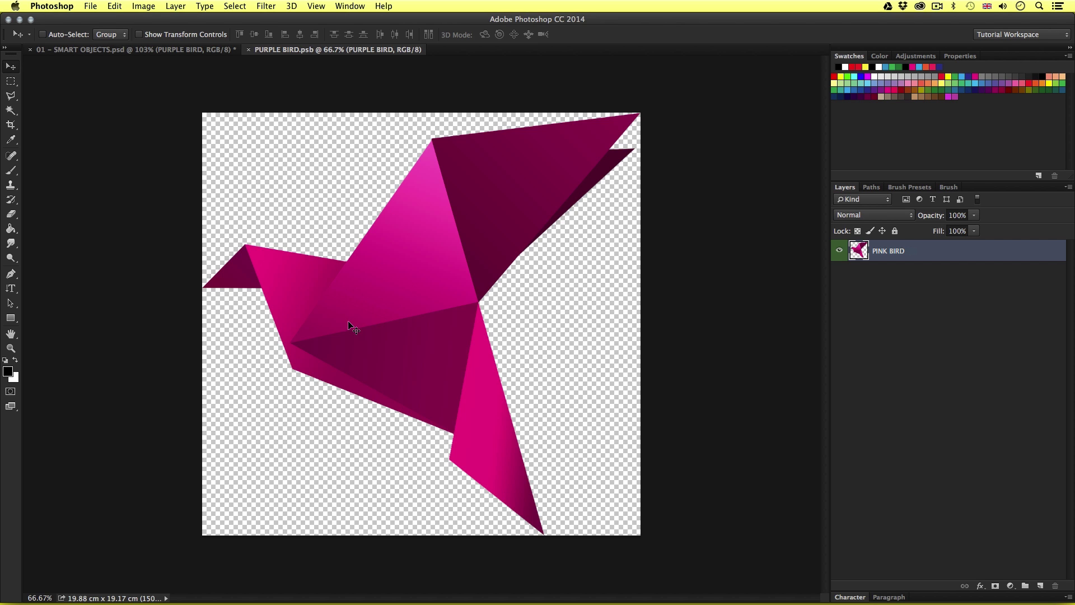
{"action": "key", "text": "super+equal"}
{"action": "left_click_drag", "start_coordinate": [386, 346], "coordinate": [442, 353]}
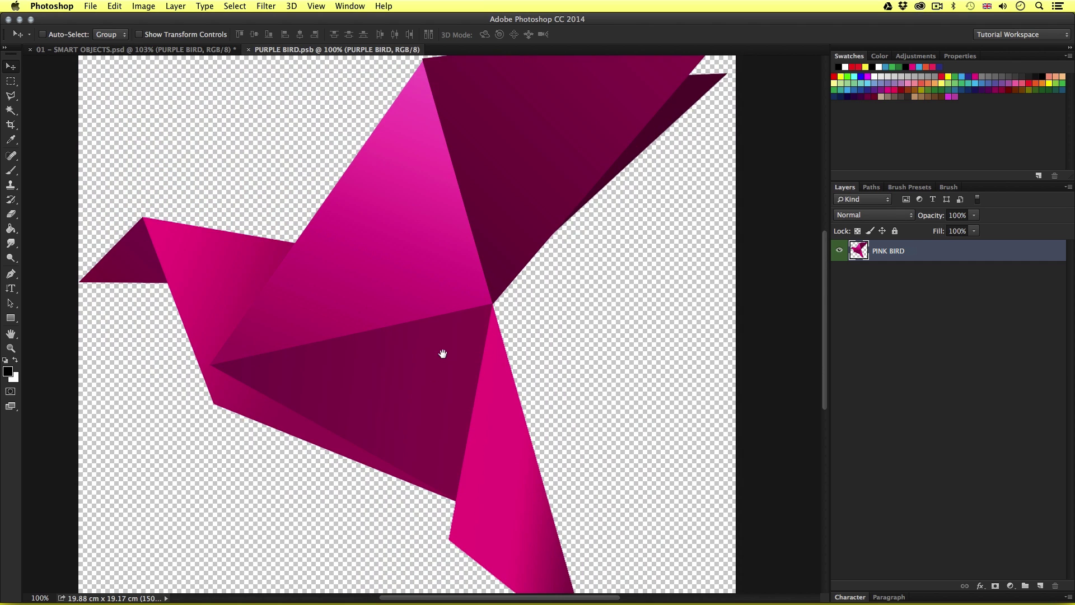
{"action": "key", "text": "super"}
{"action": "key", "text": "super+w"}
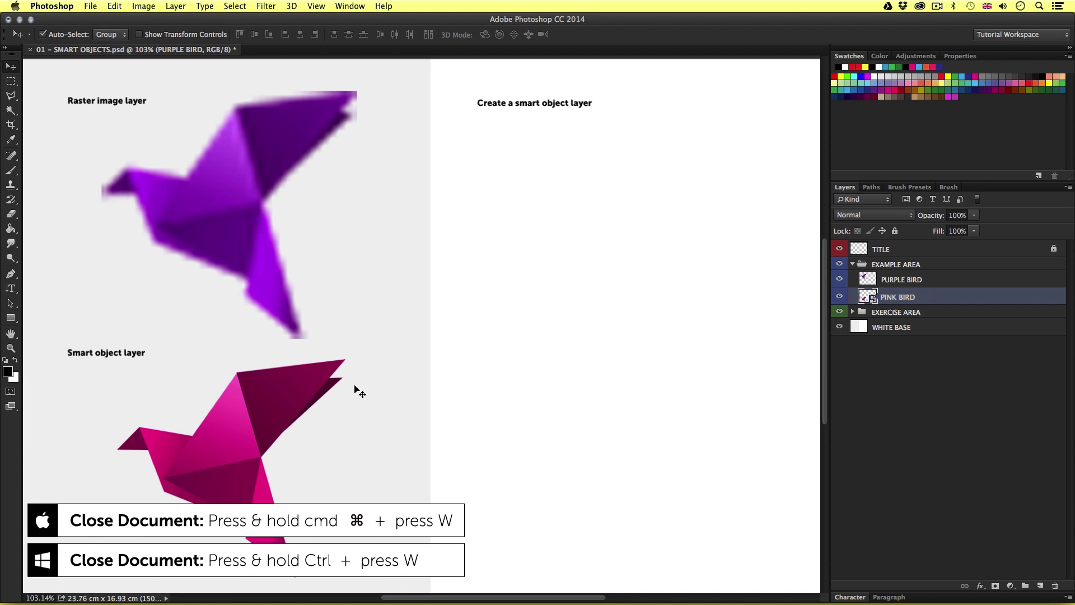
- Fit the whole document in view, then zoom in on the exercise area
{"action": "key", "text": "z"}
{"action": "key", "text": "super+0"}
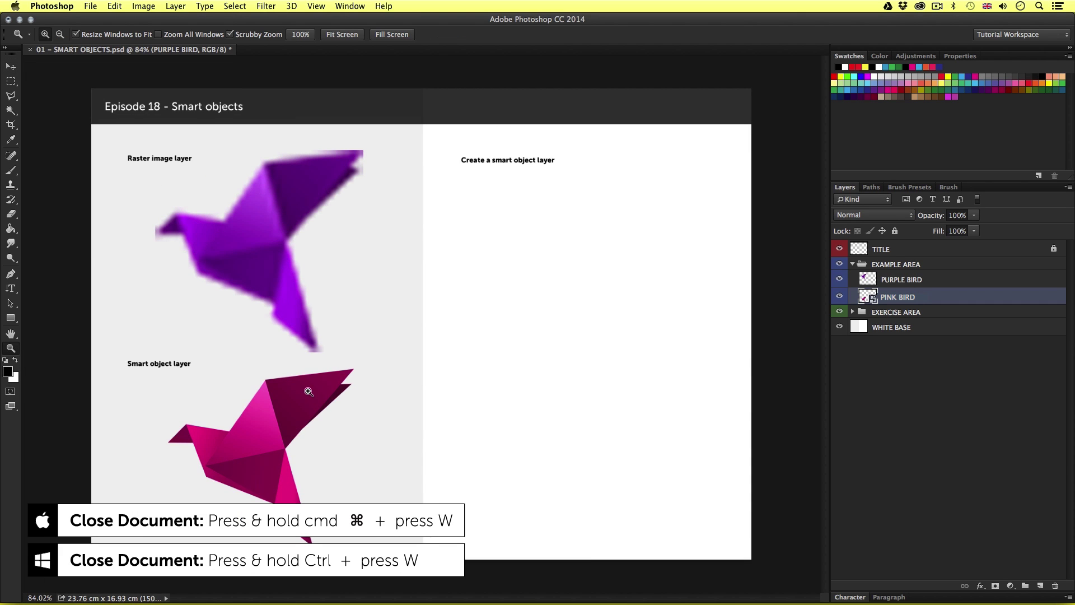
{"action": "key", "text": "super+0"}
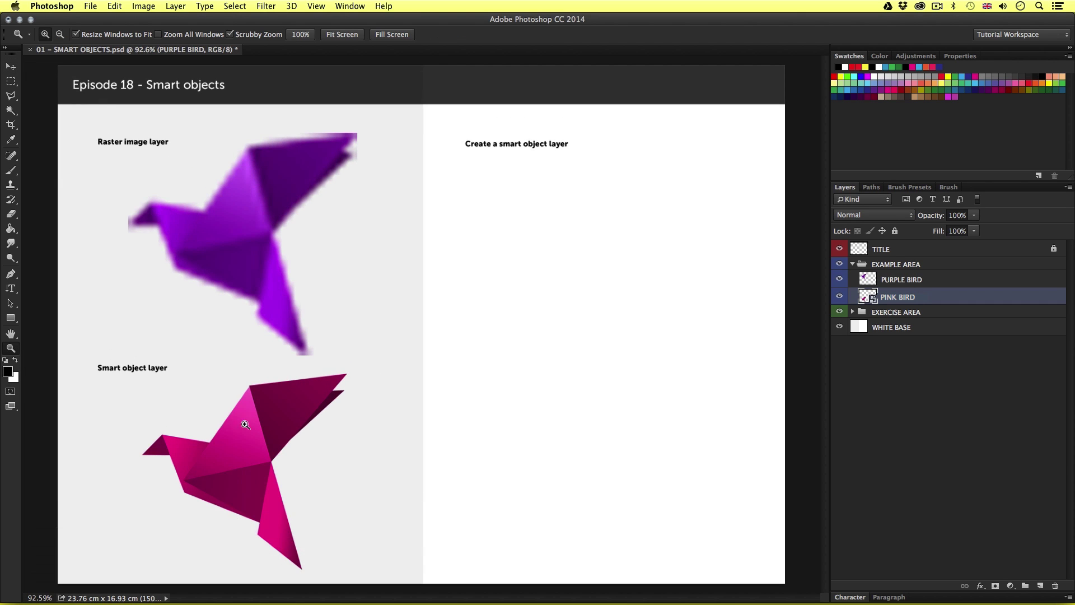
{"action": "key", "text": "v"}
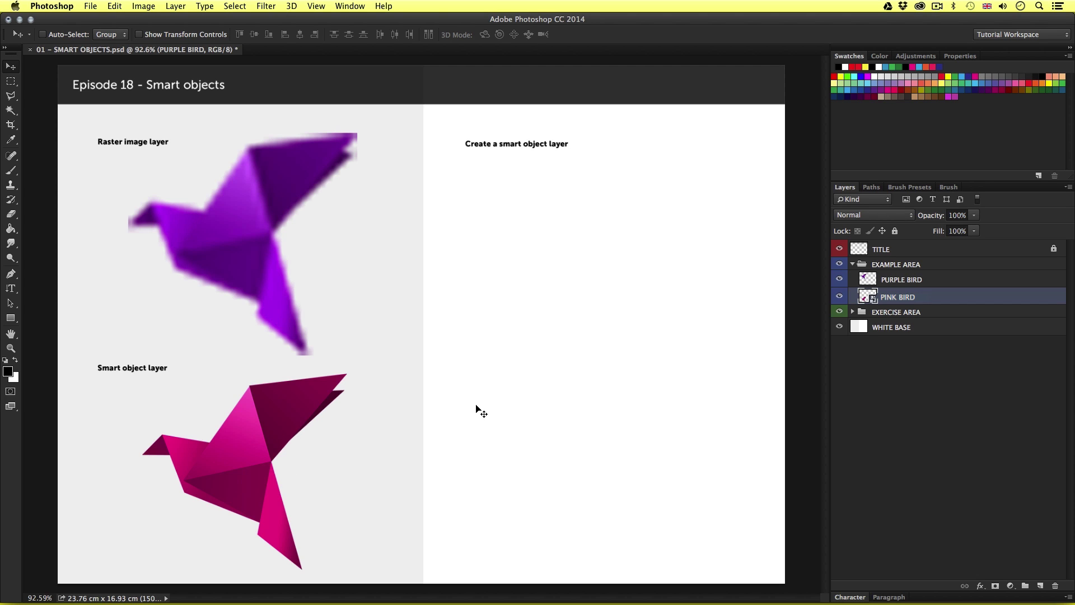
{"action": "key", "text": "z"}
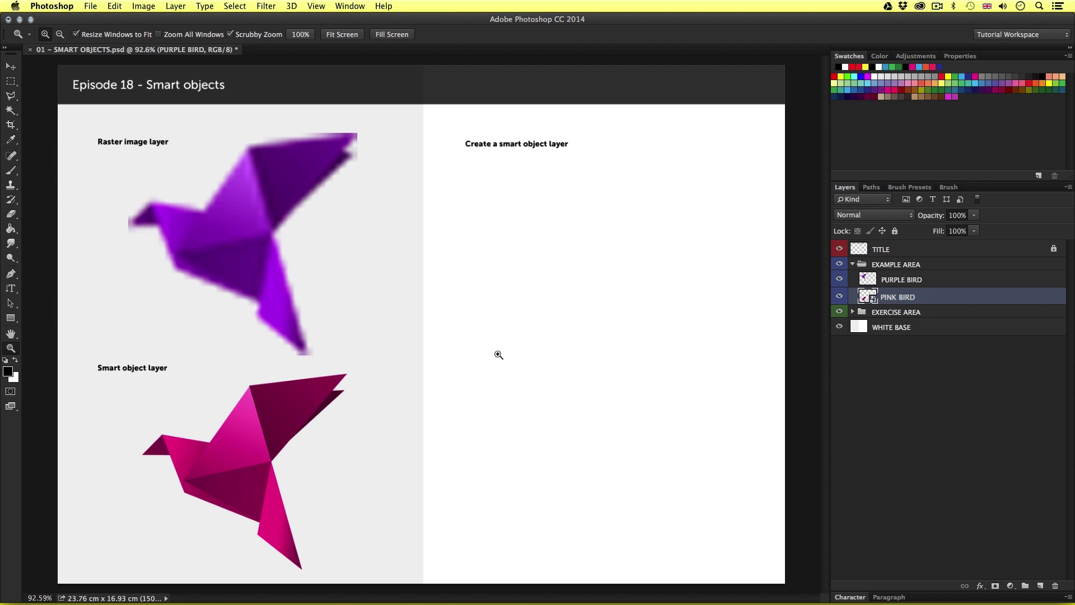
{"action": "left_click", "coordinate": [499, 355]}
{"action": "left_click_drag", "start_coordinate": [499, 354], "coordinate": [525, 321]}
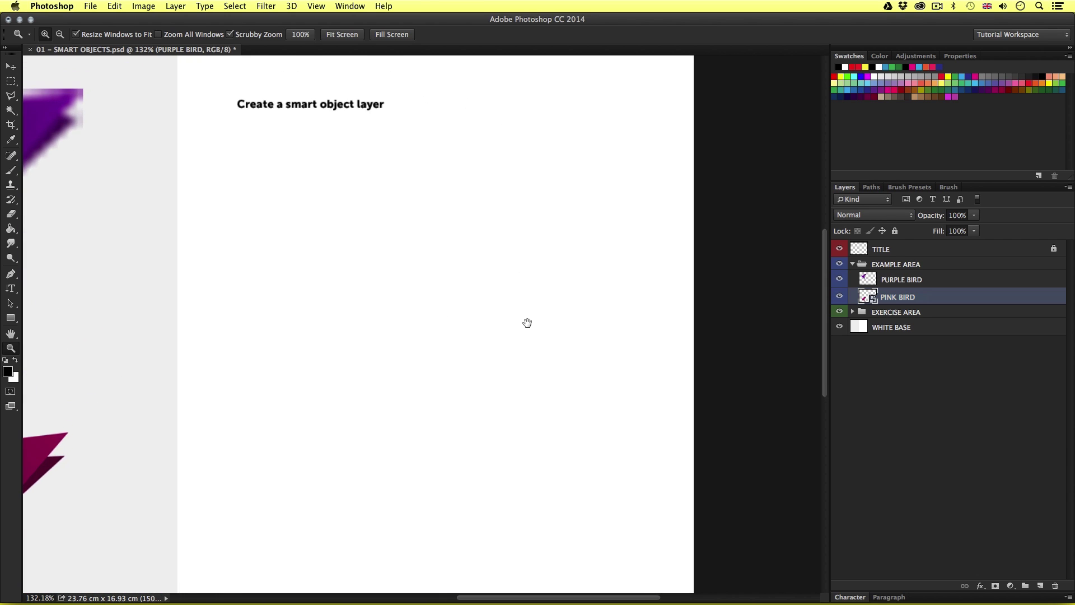
{"action": "left_click_drag", "start_coordinate": [448, 266], "coordinate": [454, 255]}
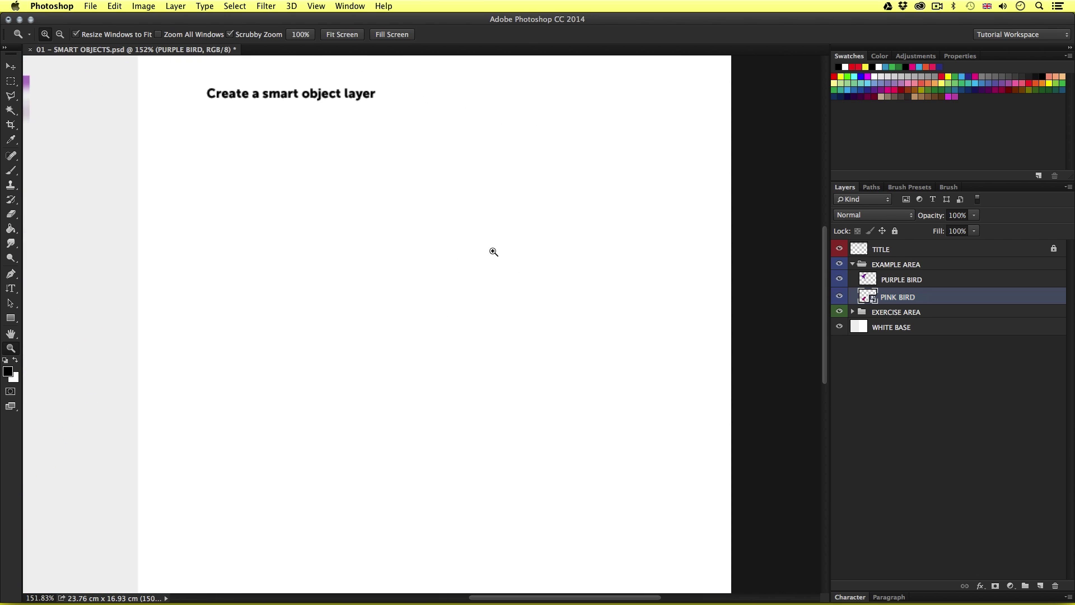
{"action": "key", "text": "c"}
{"action": "key", "text": "v"}
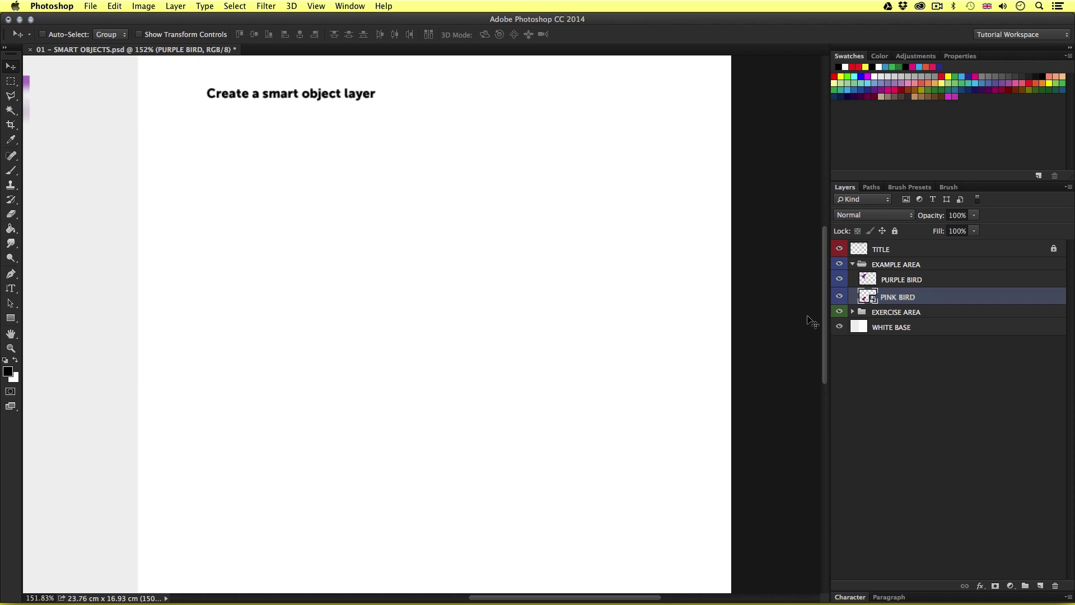
- Collapse EXAMPLE AREA, expand EXERCISE AREA, and select BIRD HD.psd in Finder
{"action": "left_click", "coordinate": [946, 267]}
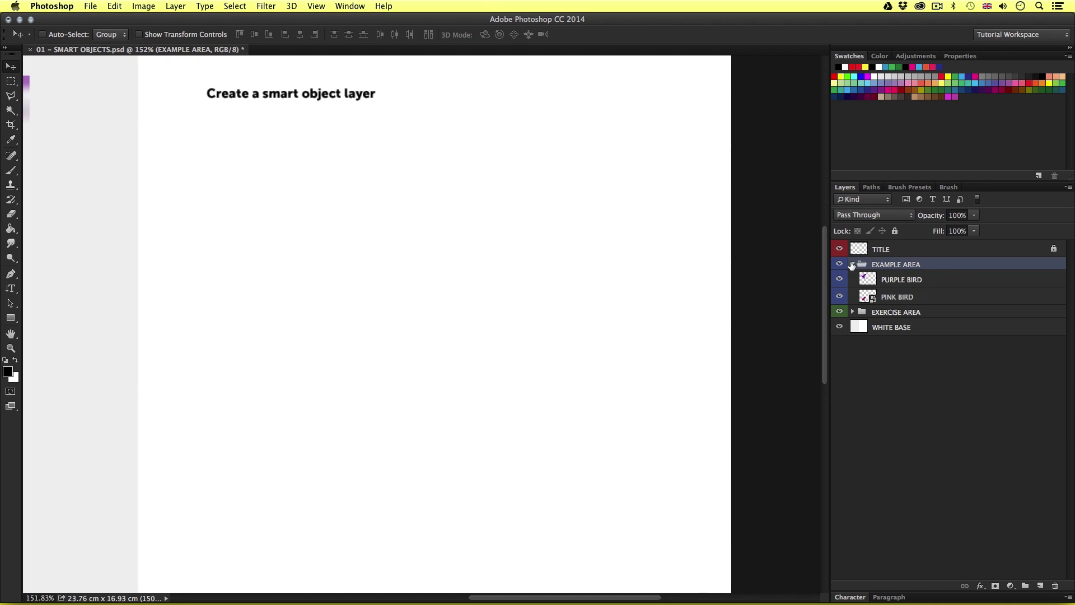
{"action": "left_click", "coordinate": [852, 264]}
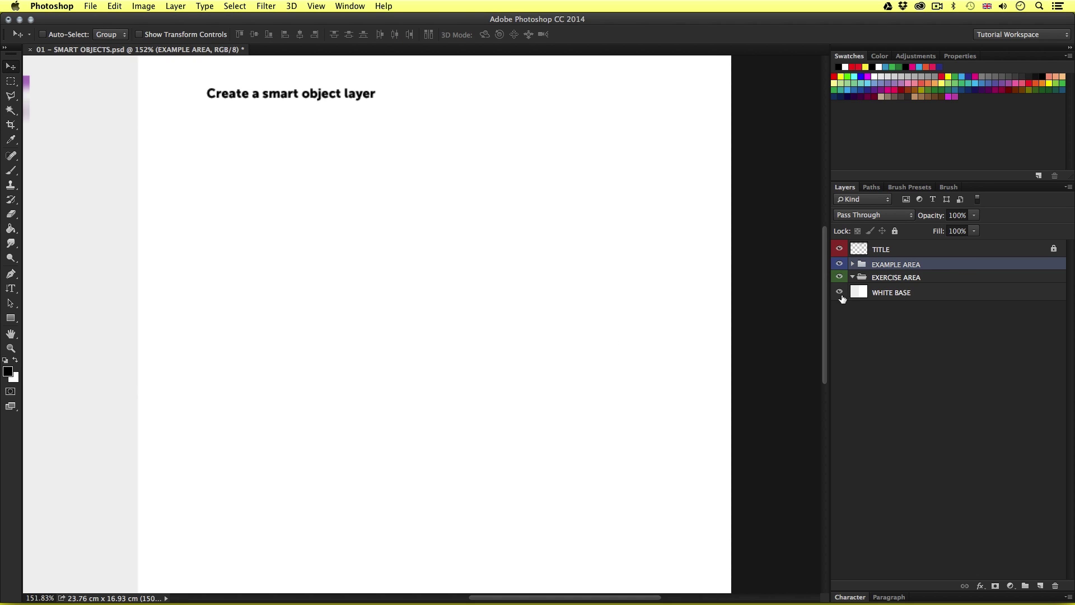
{"action": "left_click", "coordinate": [852, 277]}
{"action": "left_click", "coordinate": [869, 277]}
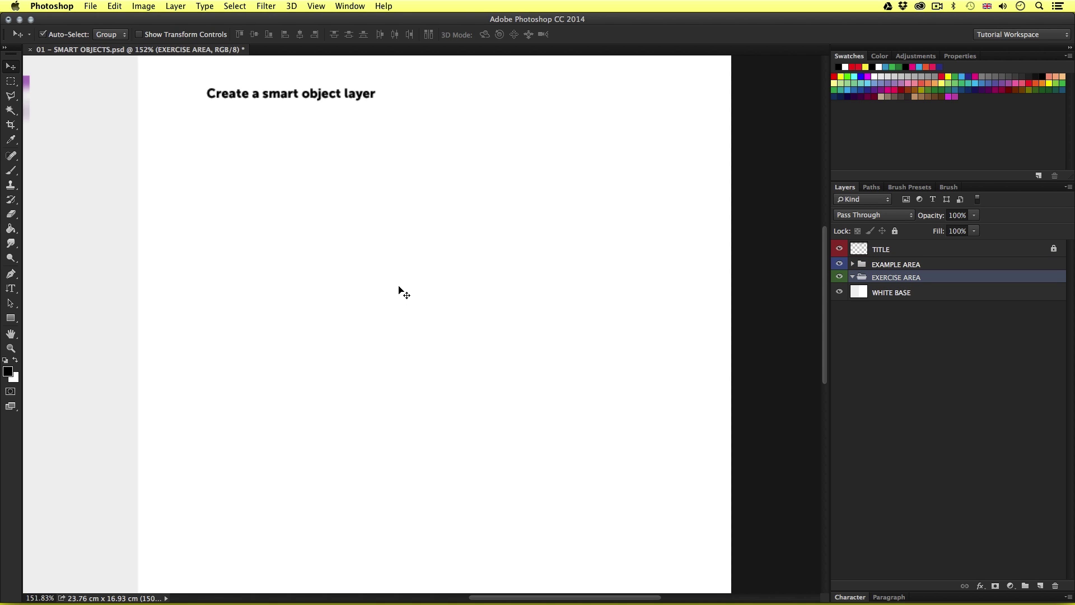
{"action": "key", "text": "super+Tab"}
{"action": "key", "text": "super+Tab"}
{"action": "left_click", "coordinate": [341, 215]}
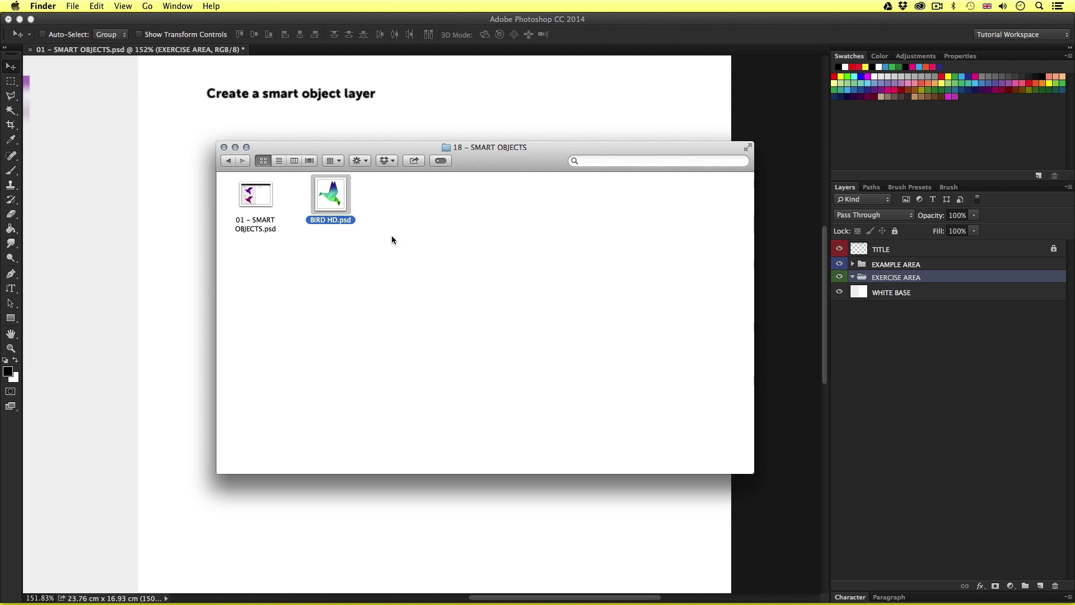
- Open BIRD HD.psd in Photoshop and zoom in slightly on the bird
{"action": "double_click", "coordinate": [324, 193]}
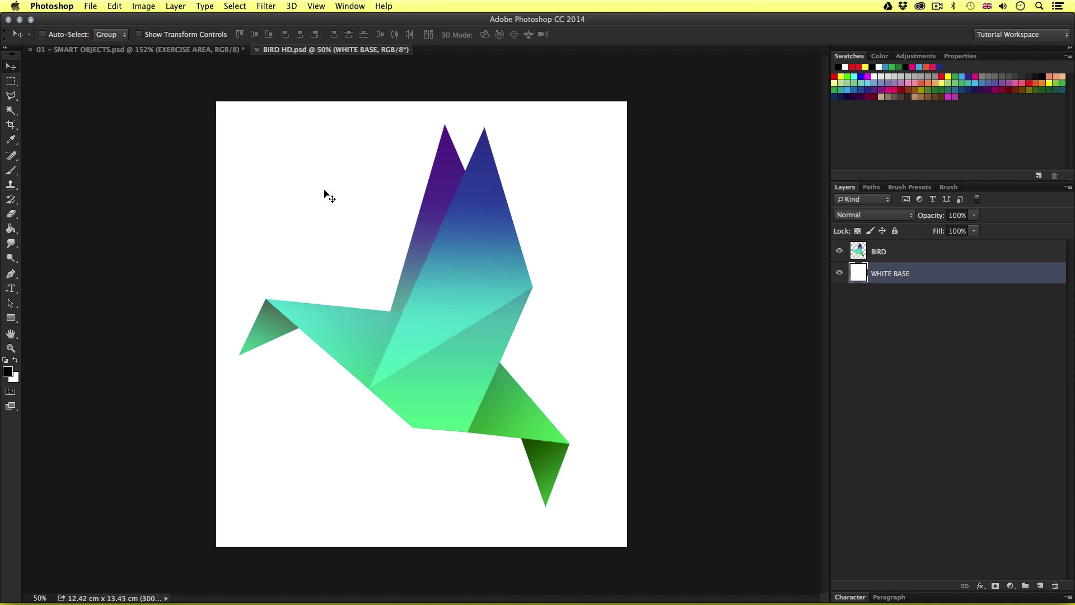
{"action": "key", "text": "z"}
{"action": "left_click_drag", "start_coordinate": [403, 300], "coordinate": [417, 295]}
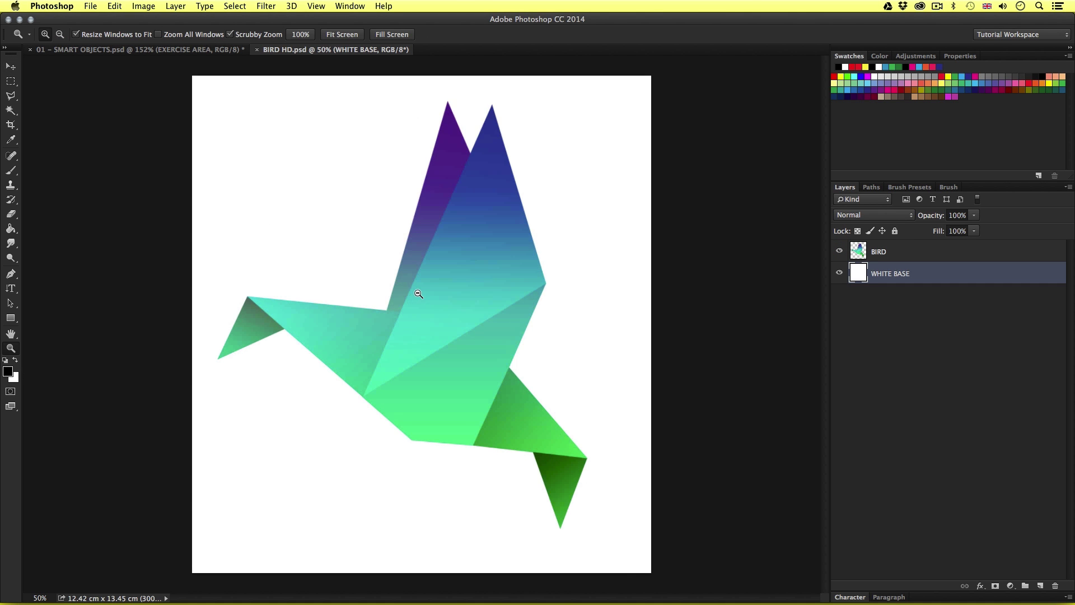
{"action": "key", "text": "v"}
- Toggle the BIRD and WHITE BASE layers' visibility to inspect them
{"action": "left_click", "coordinate": [920, 260]}
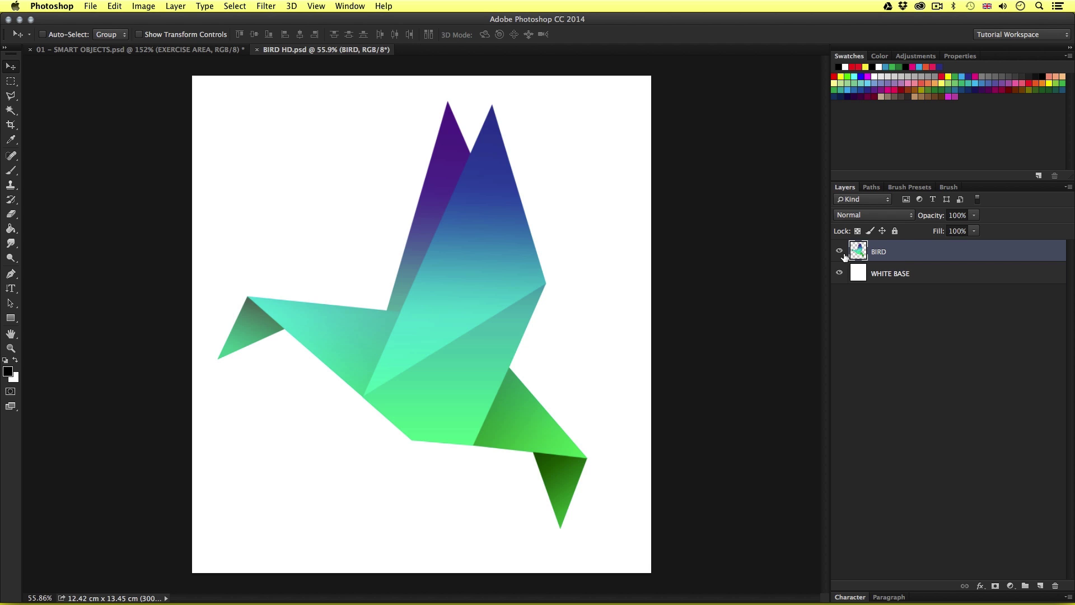
{"action": "left_click", "coordinate": [841, 253]}
{"action": "left_click", "coordinate": [839, 251]}
{"action": "left_click", "coordinate": [839, 273]}
{"action": "left_click", "coordinate": [839, 272]}
{"action": "left_click", "coordinate": [950, 273]}
{"action": "left_click", "coordinate": [897, 250]}
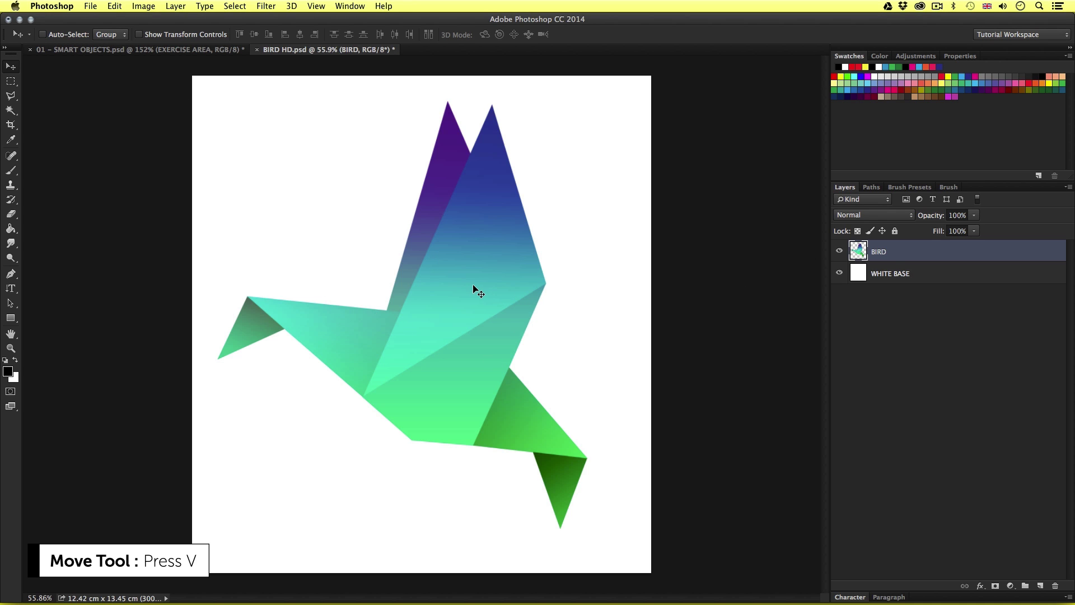
{"action": "left_click", "coordinate": [839, 251]}
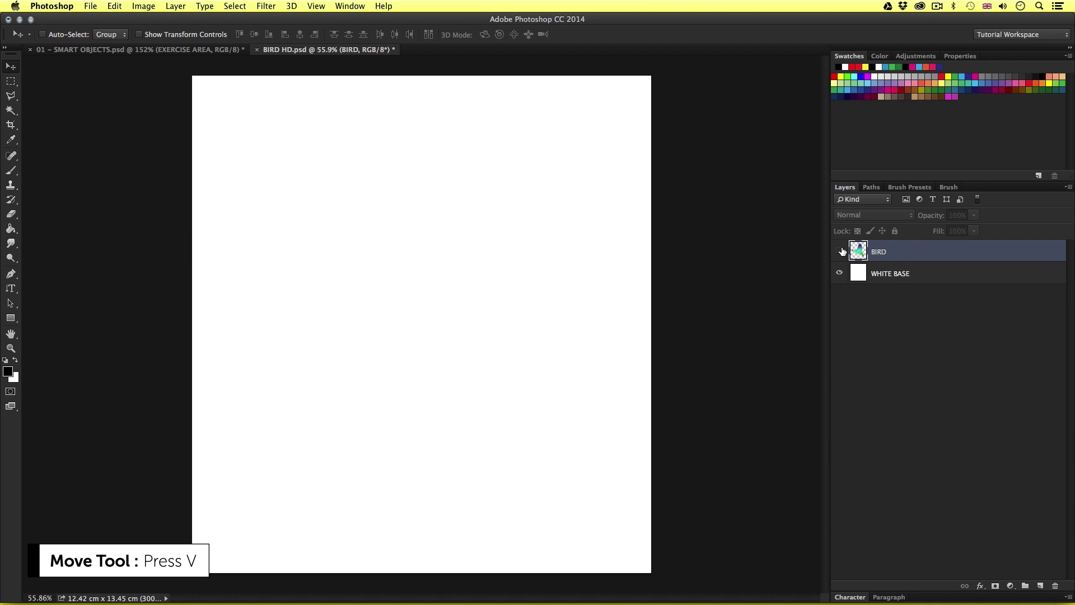
{"action": "left_click", "coordinate": [839, 250]}
- Drag the green BIRD layer into 01 - SMART OBJECTS.psd and position it over the exercise area
{"action": "left_click_drag", "start_coordinate": [415, 363], "coordinate": [338, 235]}
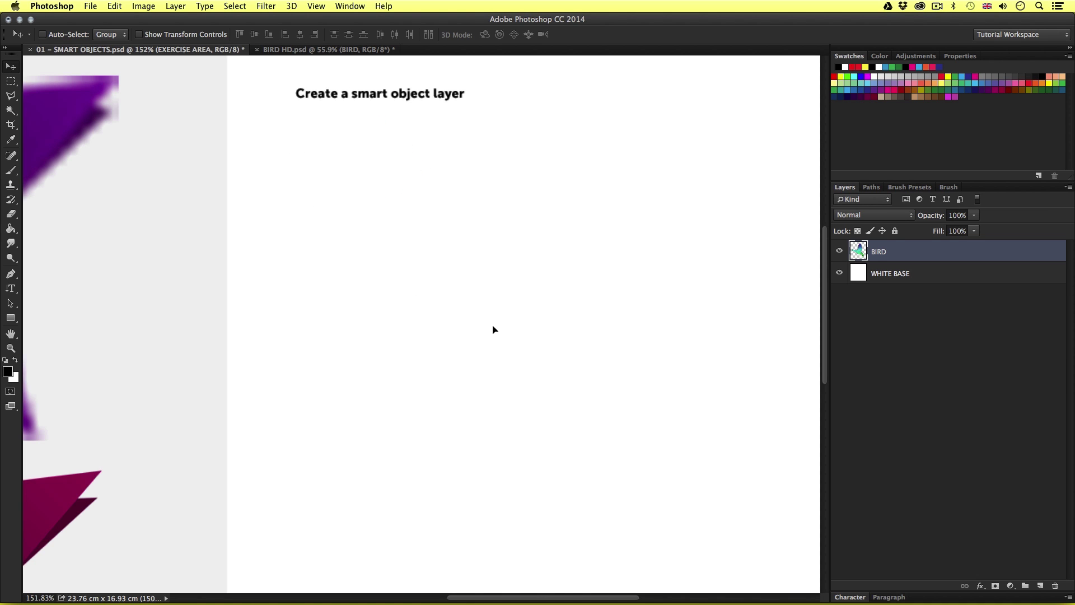
{"action": "left_click_drag", "start_coordinate": [493, 330], "coordinate": [493, 330]}
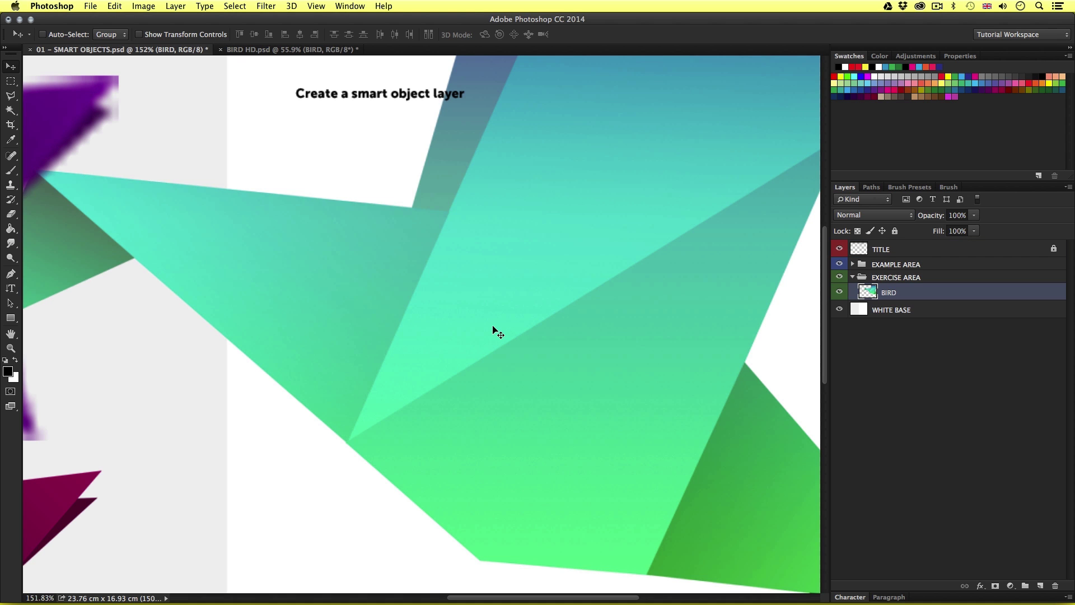
{"action": "key", "text": "super+0"}
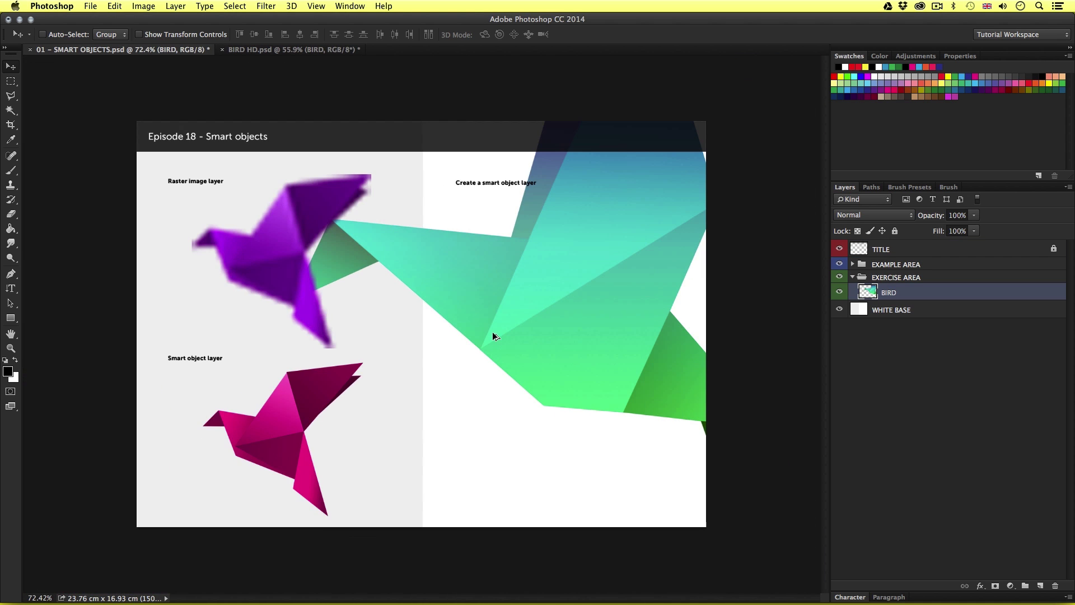
{"action": "left_click_drag", "start_coordinate": [569, 299], "coordinate": [505, 351]}
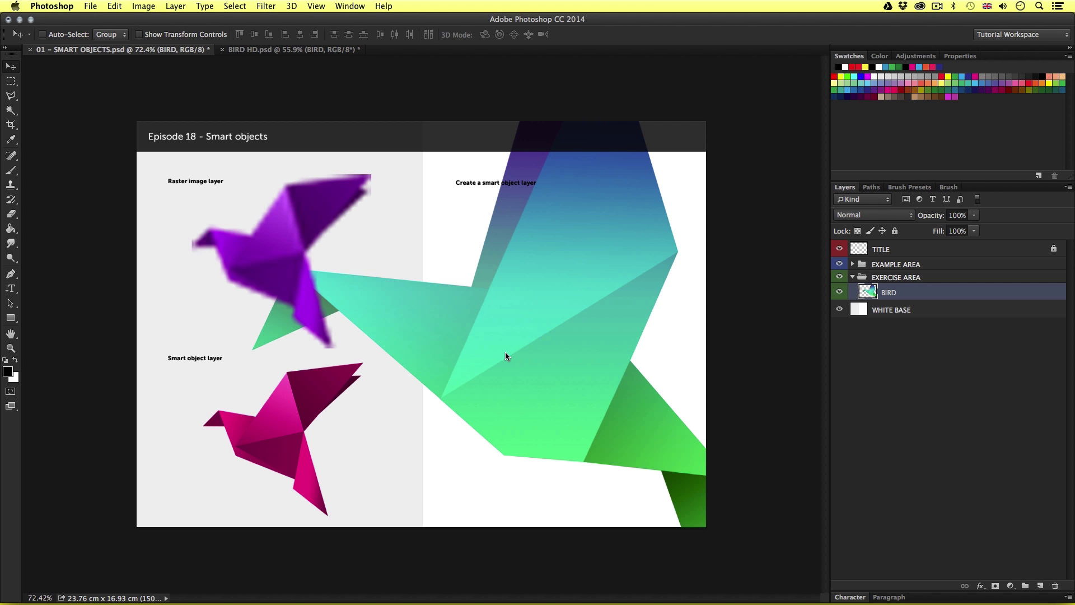
{"action": "key", "text": "ctrl+t"}
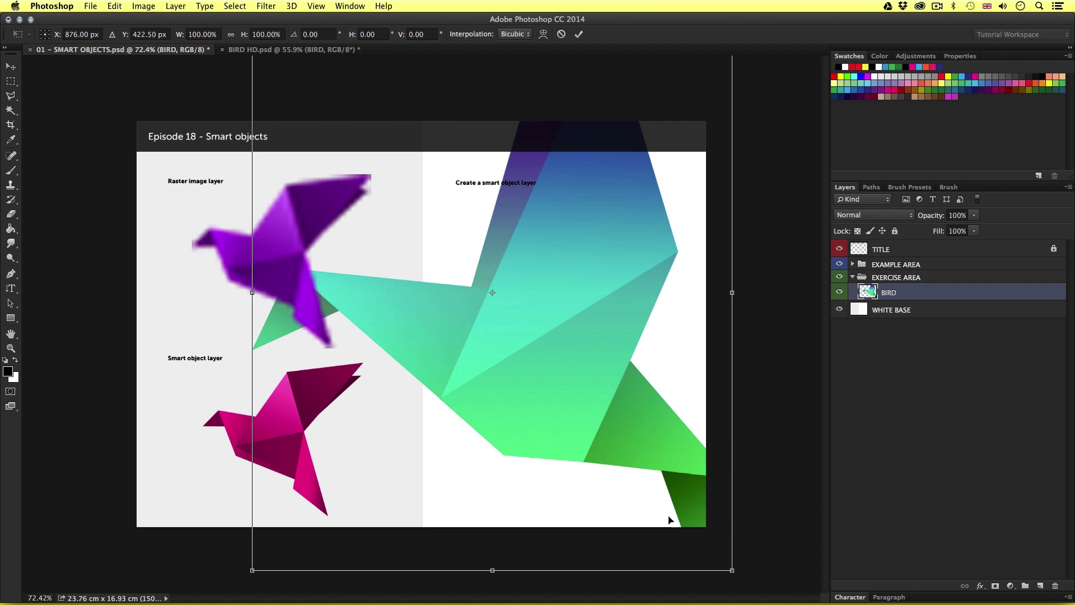
{"action": "left_click_drag", "start_coordinate": [732, 571], "coordinate": [577, 392]}
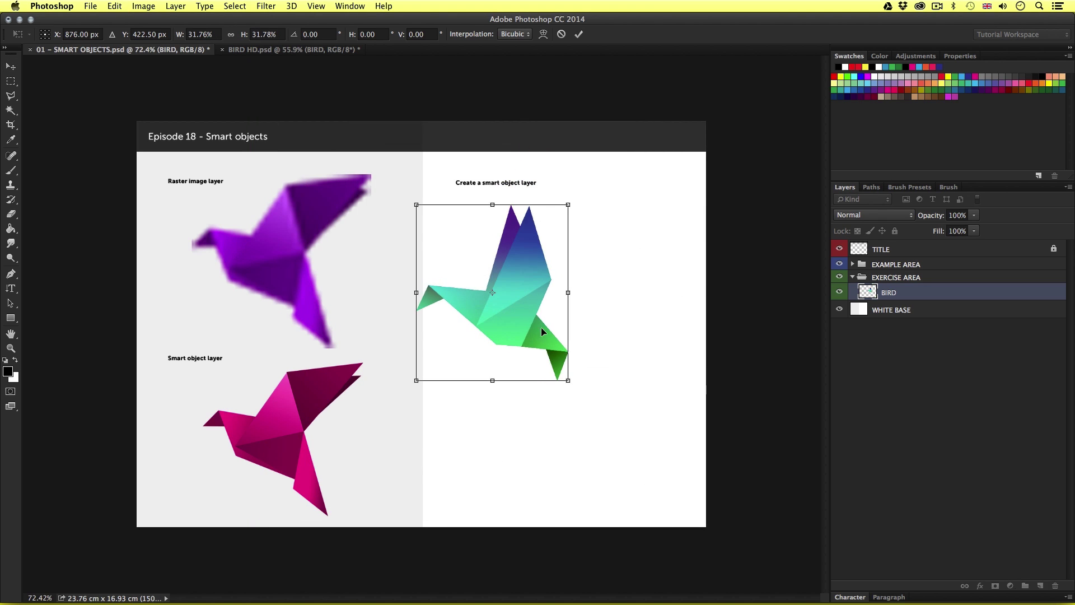
{"action": "left_click_drag", "start_coordinate": [541, 330], "coordinate": [606, 354]}
{"action": "key", "text": "Return"}
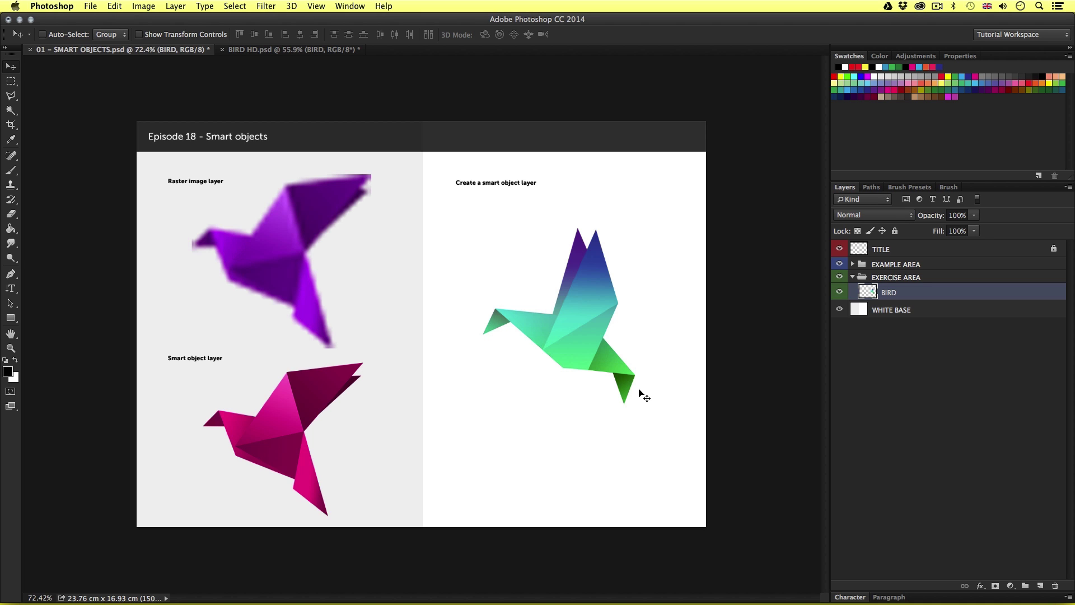
{"action": "key", "text": "super+z"}
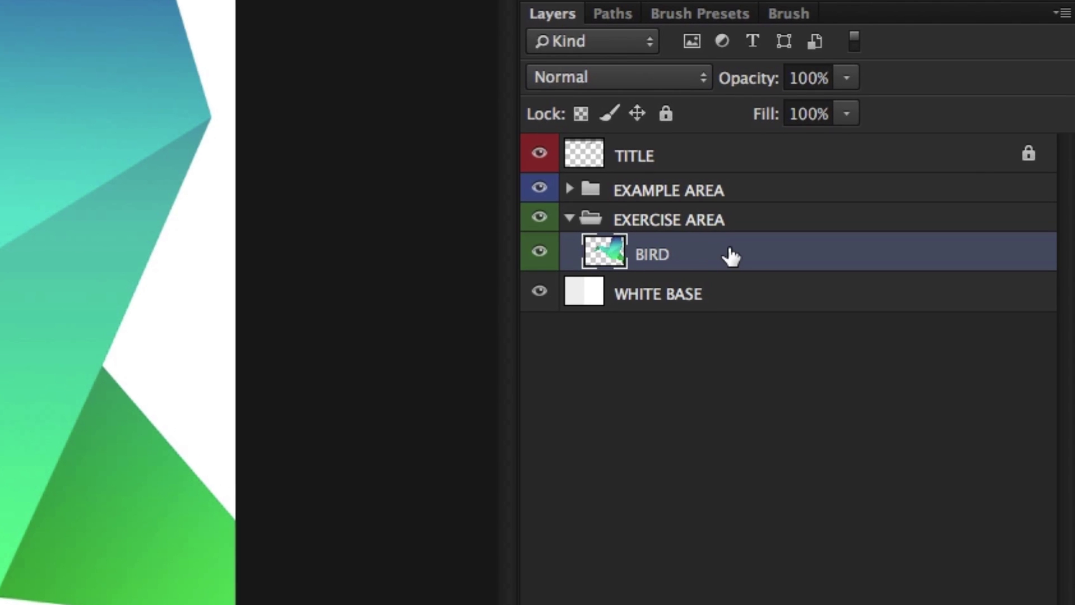
- Convert the BIRD layer to a smart object from its Layers context menu
{"action": "right_click", "coordinate": [742, 257]}
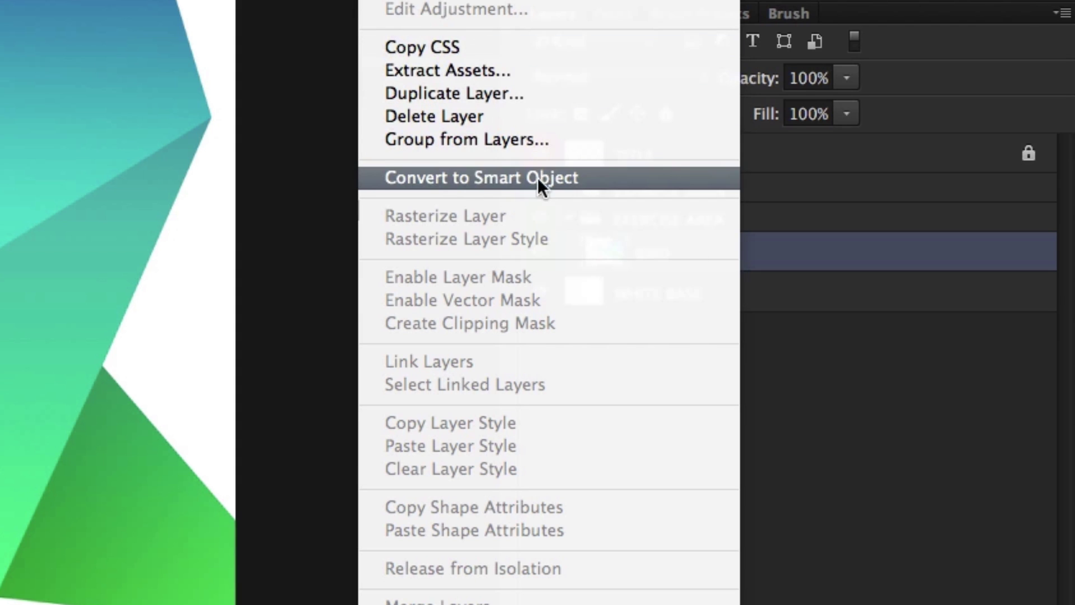
{"action": "left_click", "coordinate": [503, 172]}
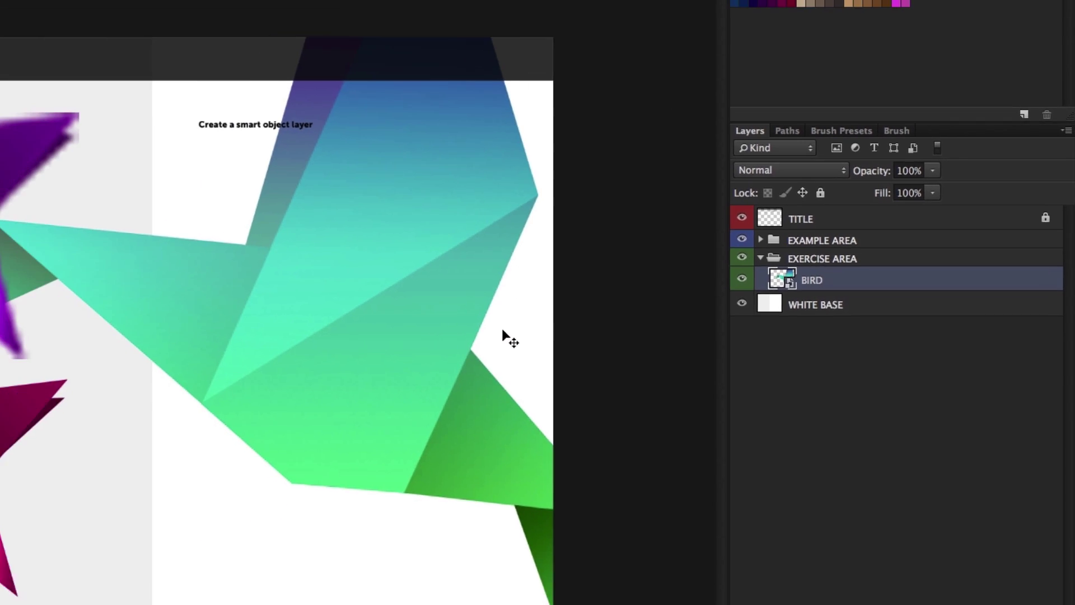
- Scale the BIRD smart object to about 42% and move it into the exercise area
{"action": "key", "text": "ctrl+t"}
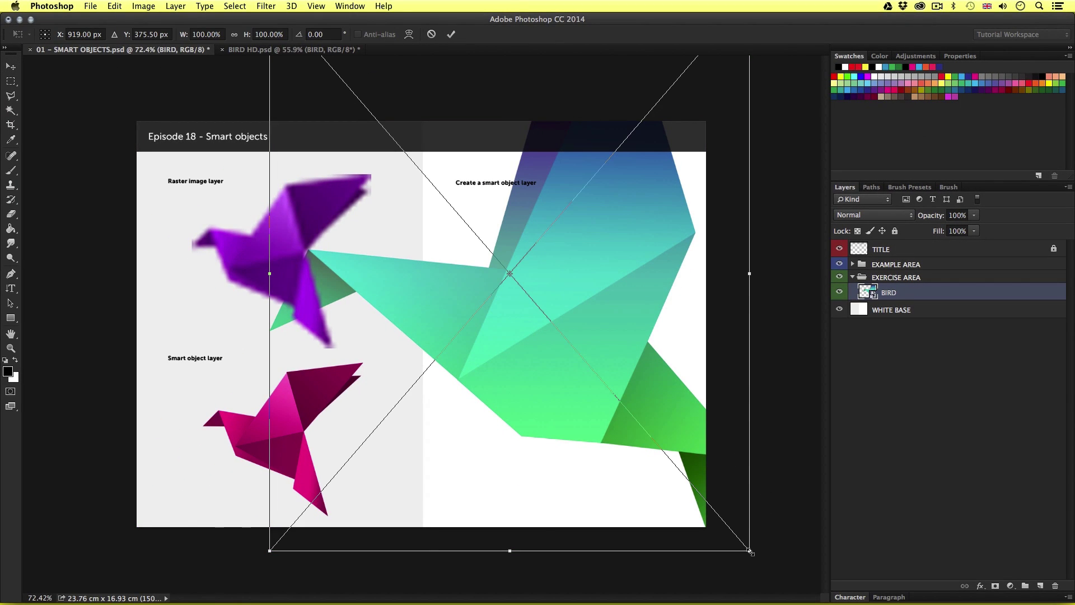
{"action": "left_click_drag", "start_coordinate": [749, 550], "coordinate": [588, 365]}
{"action": "left_click_drag", "start_coordinate": [559, 304], "coordinate": [597, 374]}
{"action": "left_click_drag", "start_coordinate": [642, 246], "coordinate": [661, 223]}
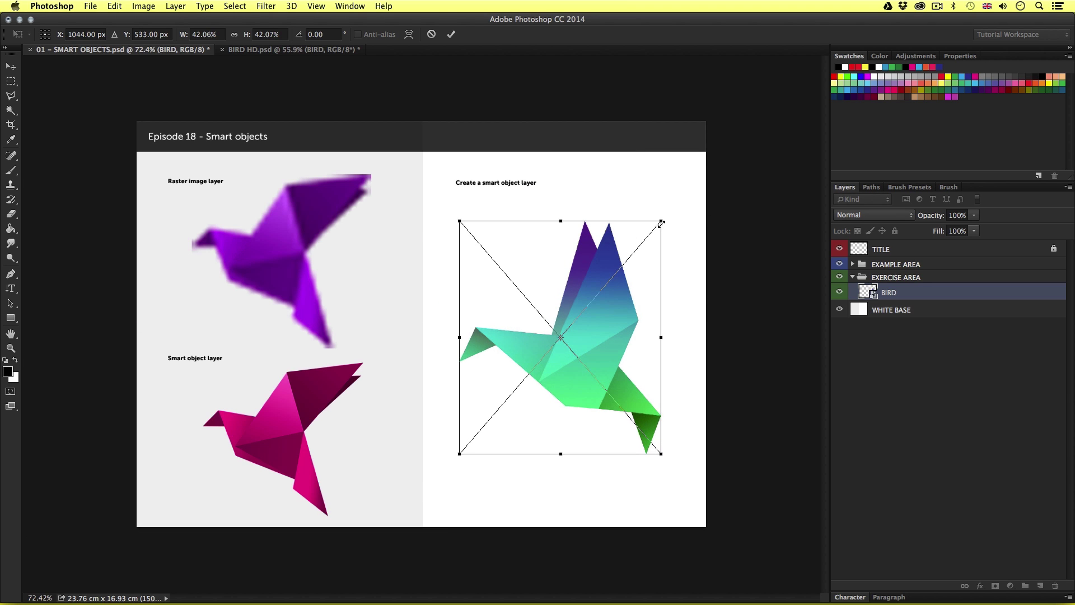
{"action": "key", "text": "Return"}
{"action": "key", "text": "z"}
{"action": "left_click", "coordinate": [605, 334]}
{"action": "left_click_drag", "start_coordinate": [605, 334], "coordinate": [518, 328]}
- Shrink the bird smart object and re-enlarge it, confirming it stays crisp
{"action": "key", "text": "ctrl+t"}
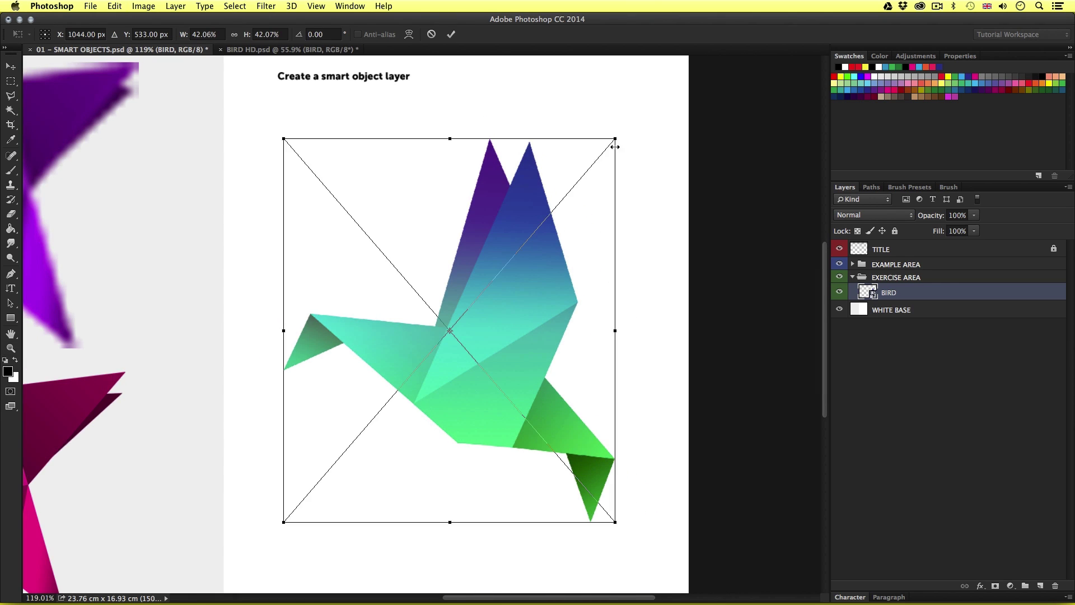
{"action": "left_click_drag", "start_coordinate": [616, 138], "coordinate": [662, 136]}
{"action": "key", "text": "Return"}
{"action": "key", "text": "ctrl+t"}
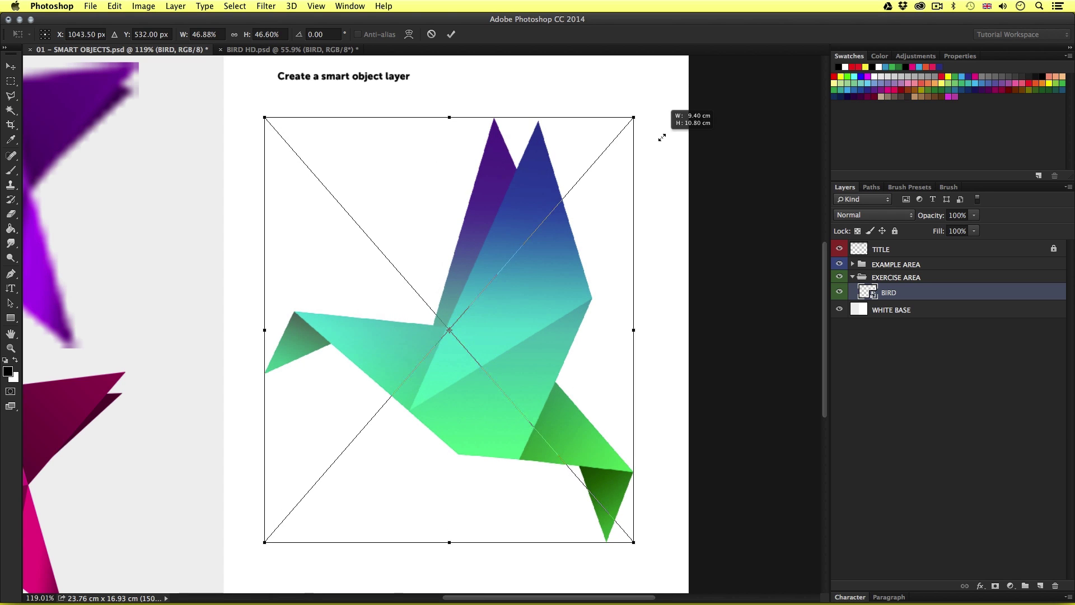
{"action": "key", "text": "Return"}
{"action": "key", "text": "z"}
{"action": "key", "text": "v"}
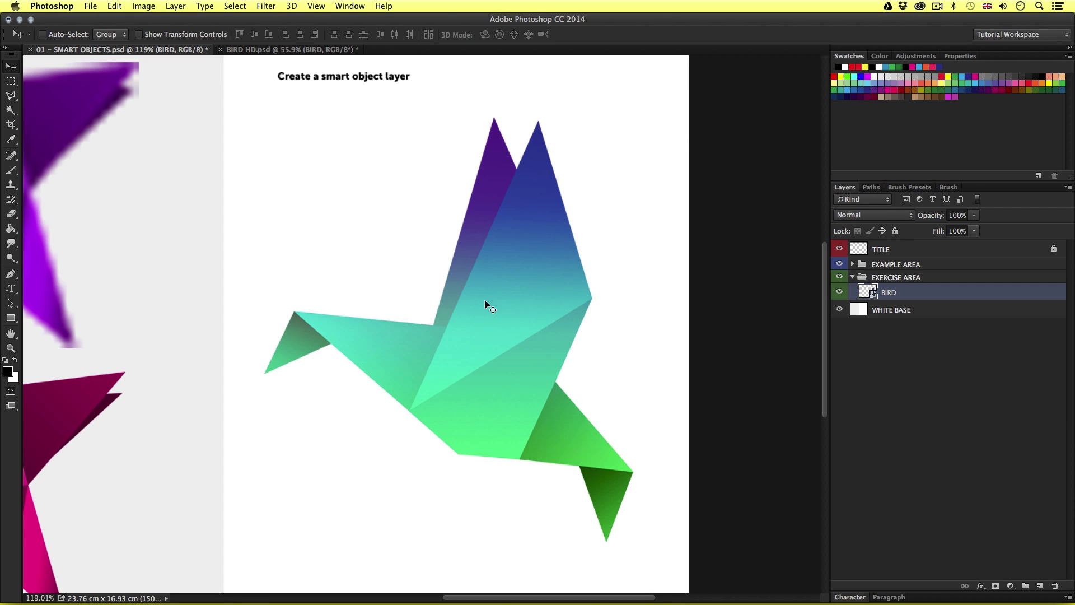
{"action": "double_click", "coordinate": [863, 291]}
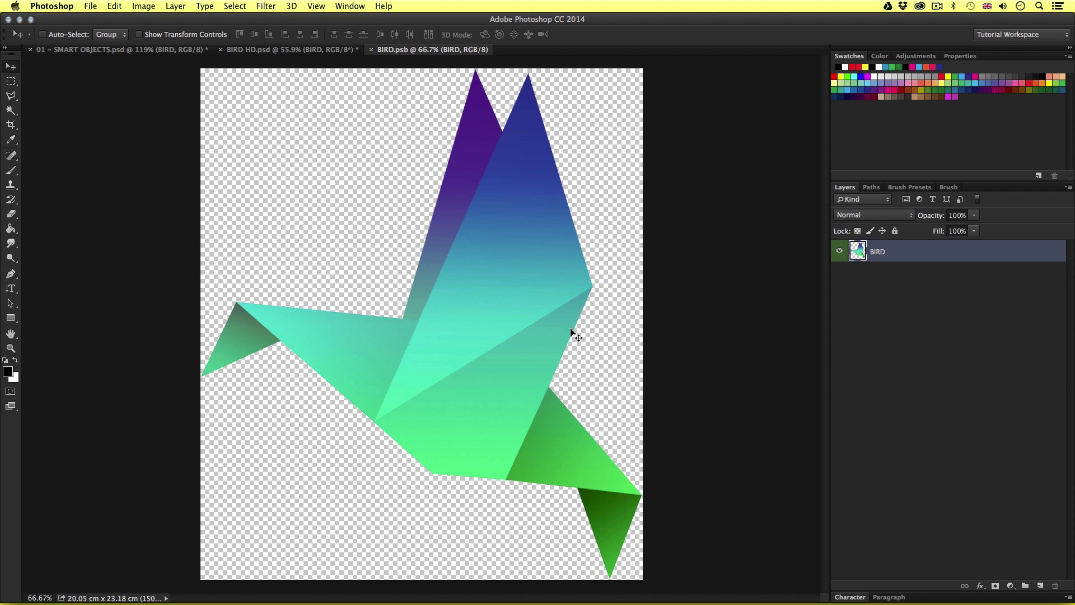
{"action": "key", "text": "super+w"}
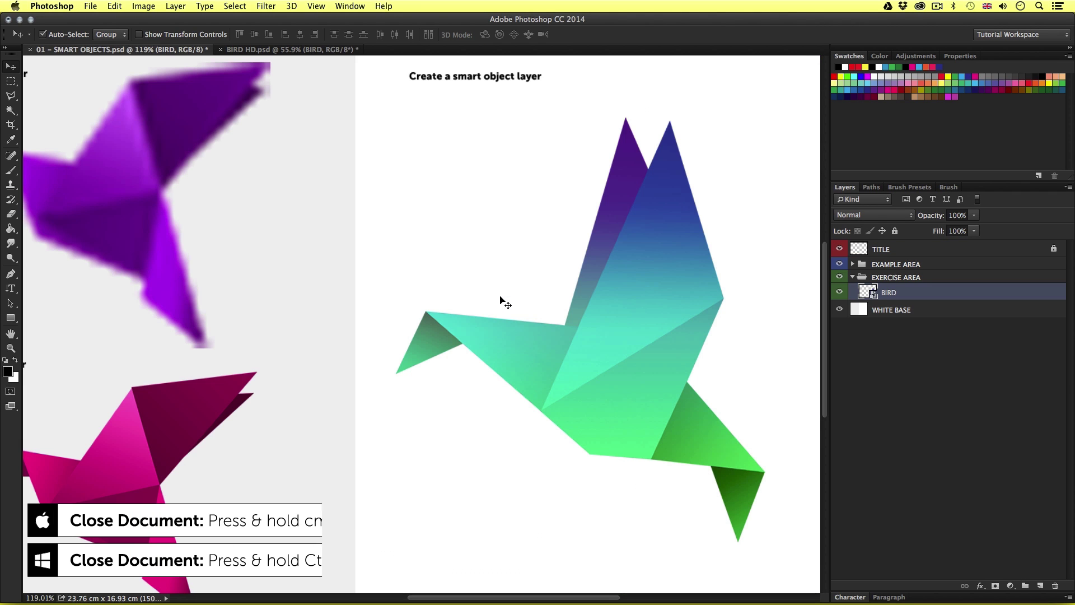
{"action": "left_click_drag", "start_coordinate": [597, 365], "coordinate": [528, 360]}
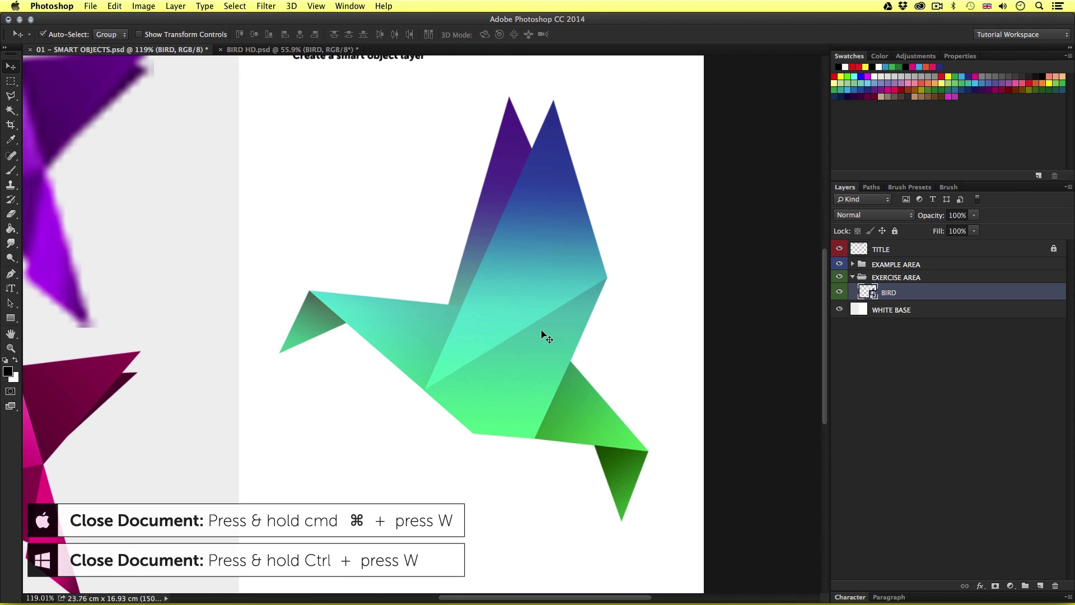
{"action": "key", "text": "z"}
{"action": "mouse_move", "coordinate": [532, 310]}
{"action": "left_mouse_down"}
{"action": "mouse_move", "coordinate": [547, 300]}
{"action": "mouse_move", "coordinate": [534, 310]}
{"action": "left_mouse_up"}
{"action": "key", "text": "v"}
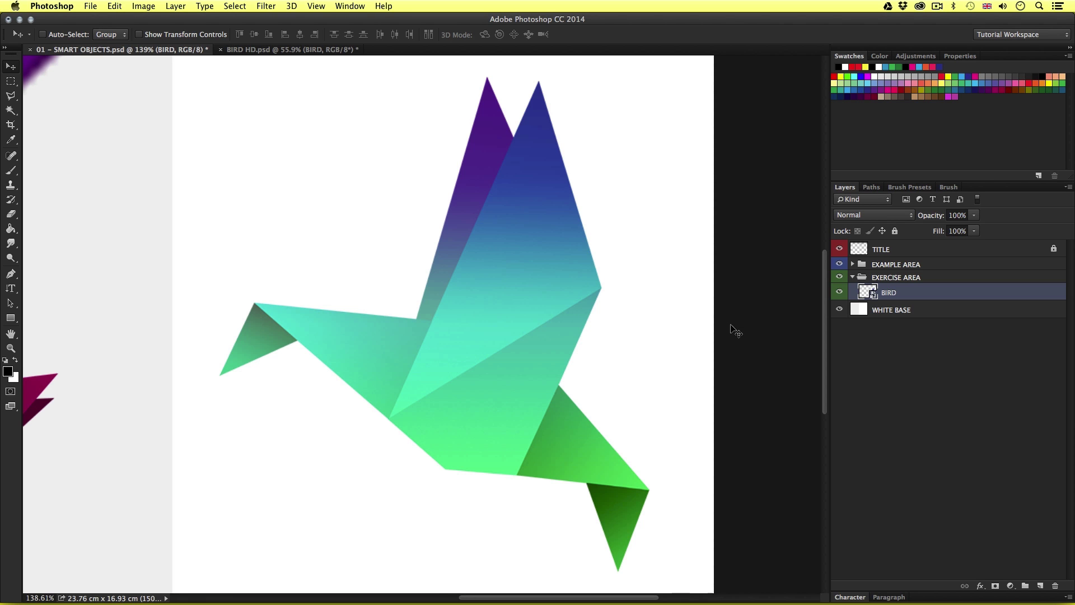
- Open the bird smart object's contents, duplicate BIRD, and hide the original layer
{"action": "double_click", "coordinate": [864, 292]}
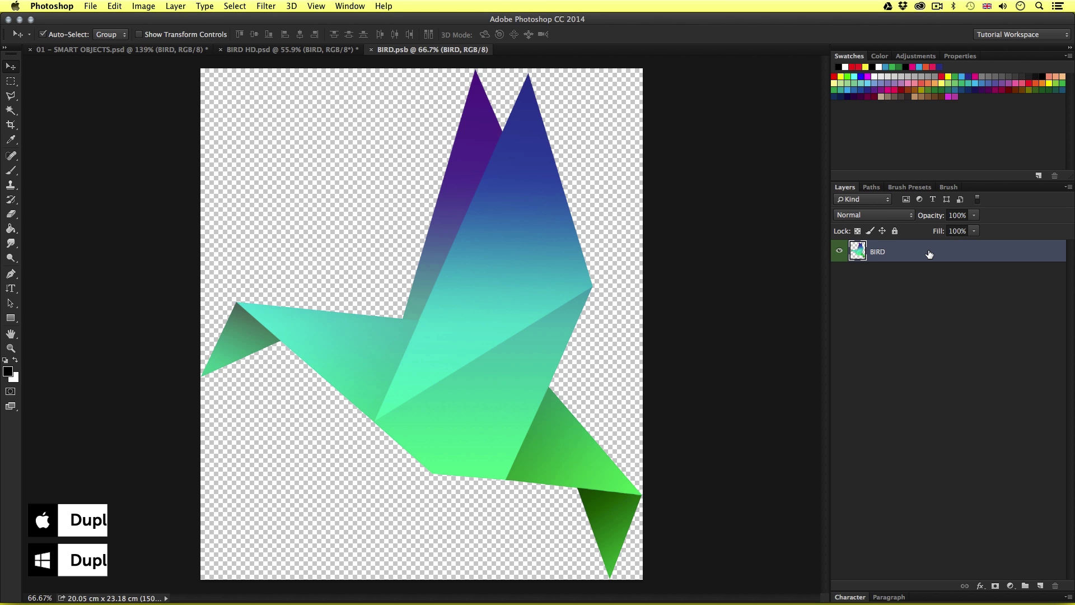
{"action": "key", "text": "super+j"}
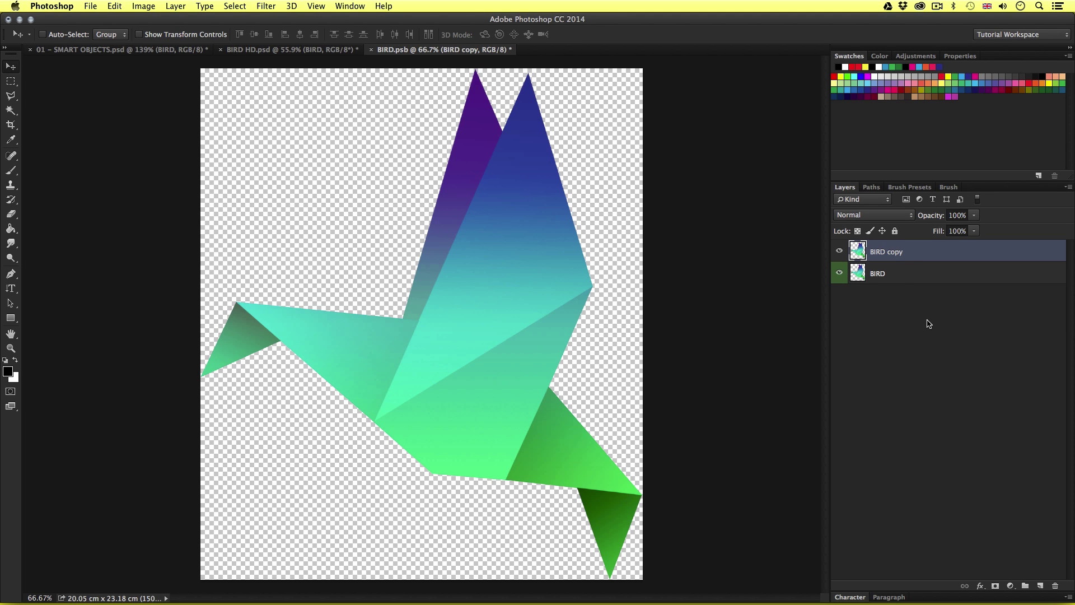
{"action": "left_click", "coordinate": [840, 272]}
{"action": "key", "text": "super"}
{"action": "key", "text": "i"}
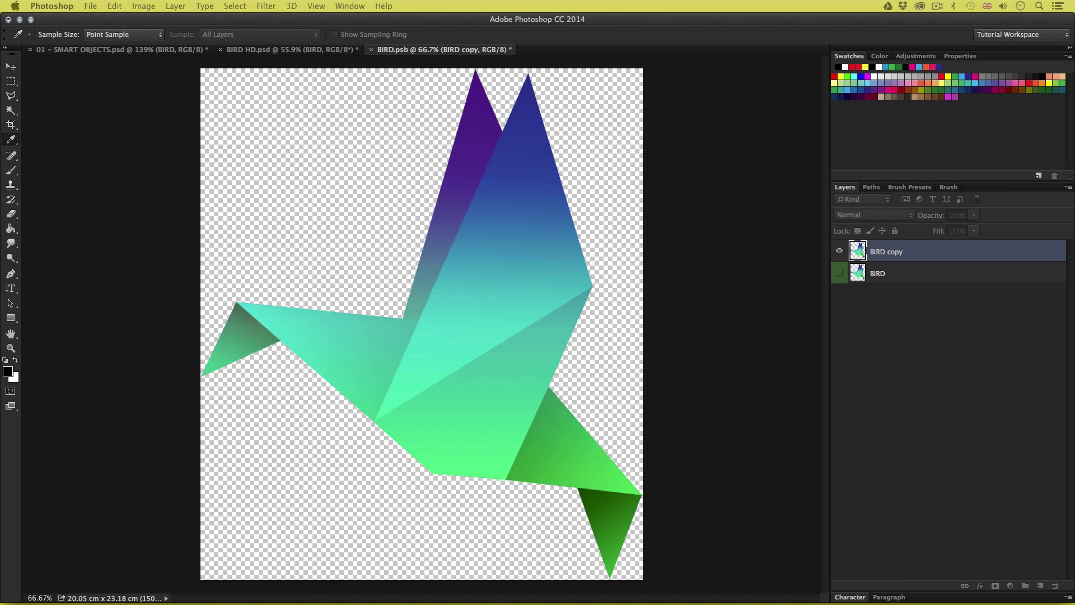
- Shift the BIRD copy's hue to -106, then close BIRD.psb
{"action": "key", "text": "super+u"}
{"action": "left_click_drag", "start_coordinate": [742, 295], "coordinate": [603, 197]}
{"action": "left_click_drag", "start_coordinate": [576, 274], "coordinate": [536, 273]}
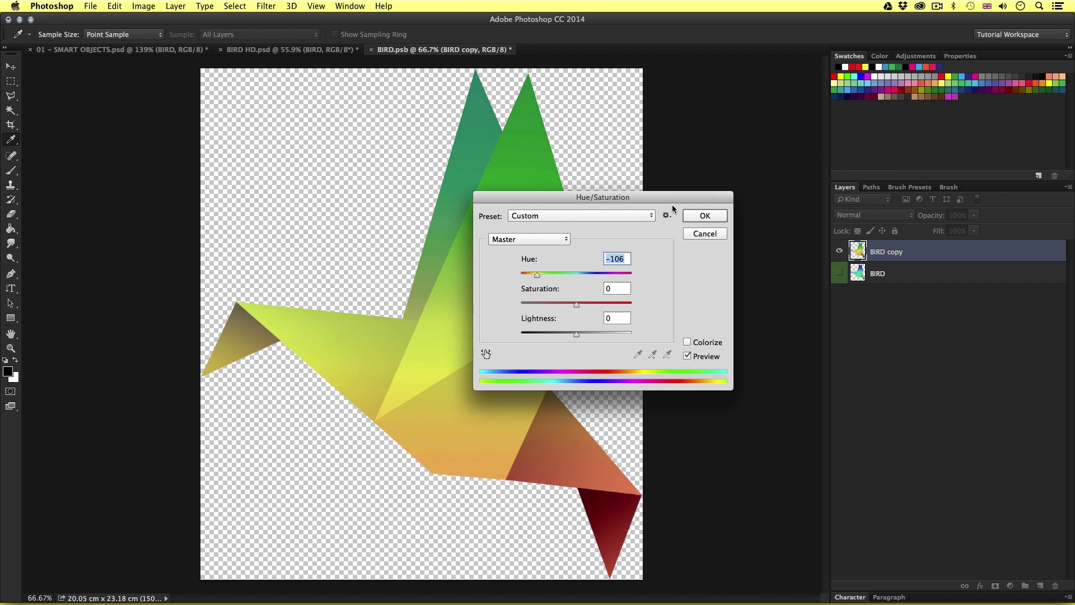
{"action": "key", "text": "Return"}
{"action": "key", "text": "v"}
{"action": "key", "text": "super+w"}
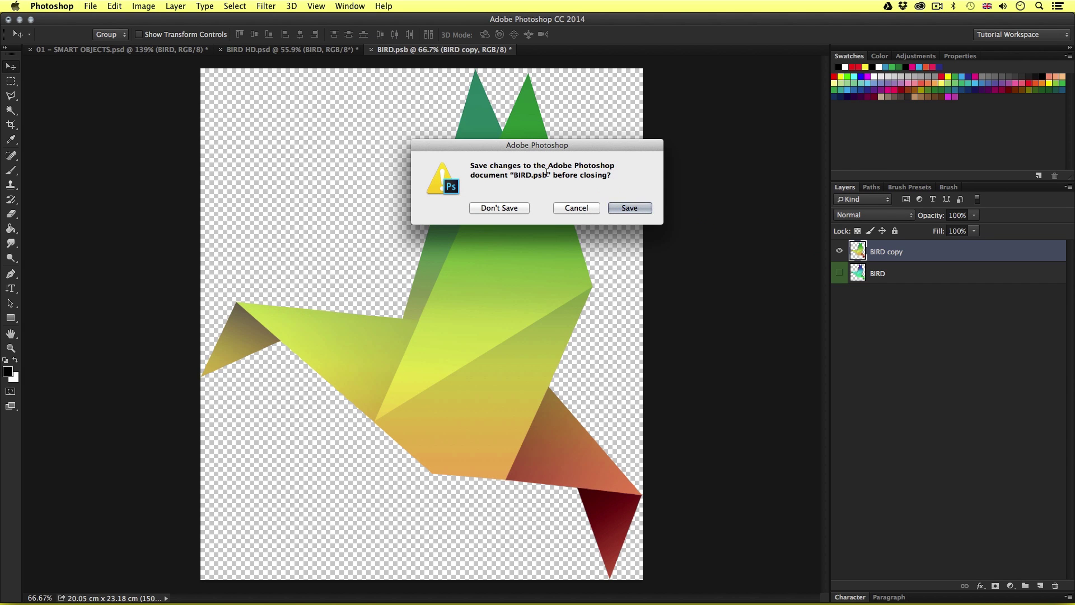
- Save the green, yellow and red recolour back into 01 - SMART OBJECTS.psd and zoom out
{"action": "left_click", "coordinate": [630, 208]}
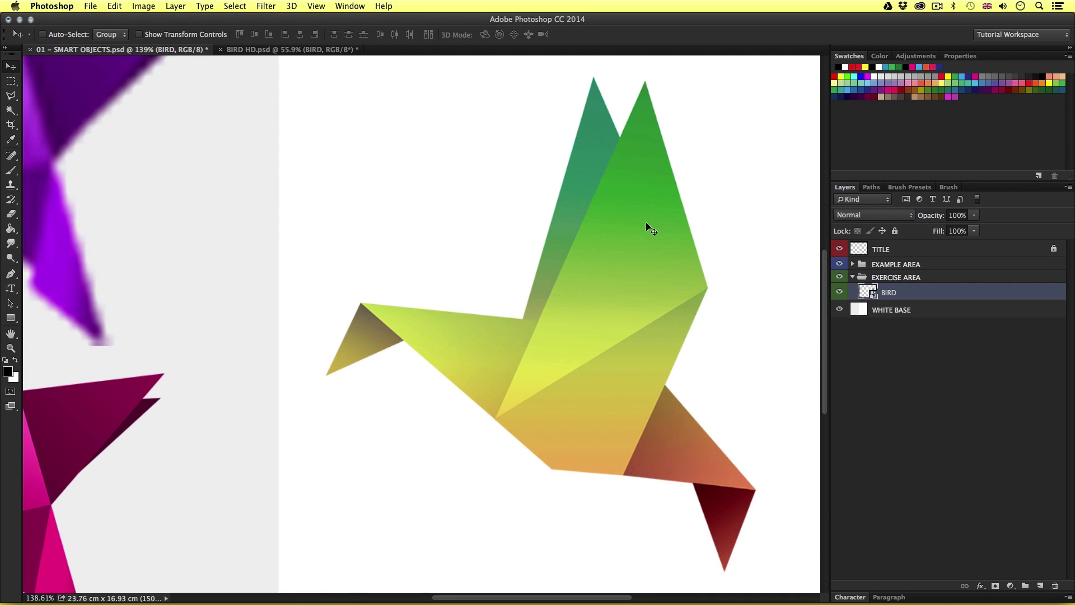
{"action": "key", "text": "z"}
{"action": "left_click_drag", "start_coordinate": [643, 278], "coordinate": [582, 310]}
- Nudge the exercise-area bird slightly to the right and down
{"action": "key", "text": "v"}
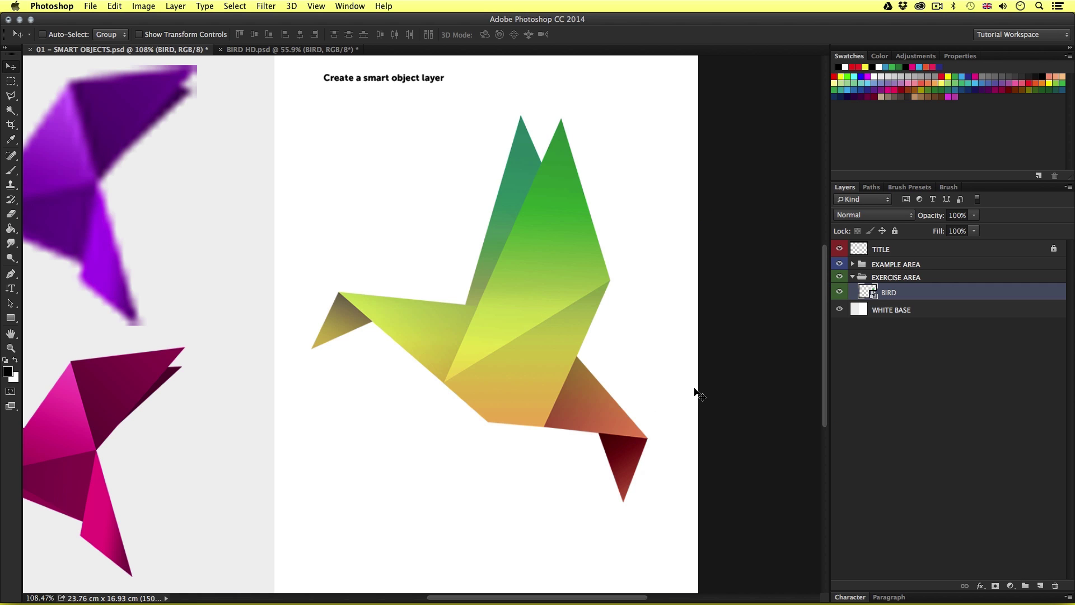
{"action": "scroll", "coordinate": [694, 384], "scroll_direction": "right", "scroll_amount": 5}
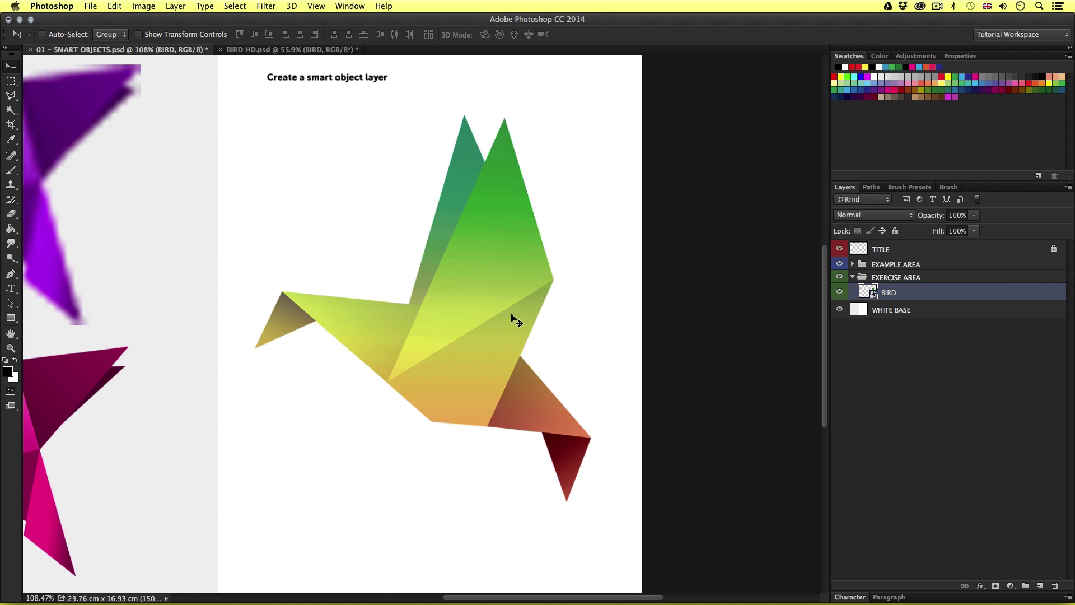
{"action": "left_click_drag", "start_coordinate": [504, 317], "coordinate": [506, 325]}
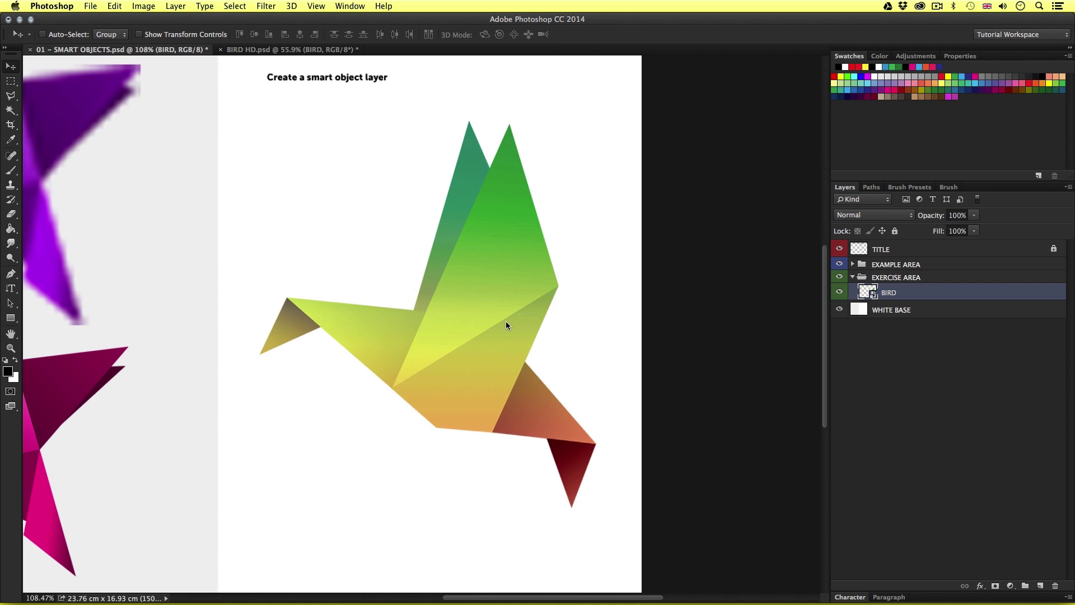
- In BIRD.psb, hide the BIRD copy layer, show the original BIRD layer, then save and close
{"action": "double_click", "coordinate": [866, 291]}
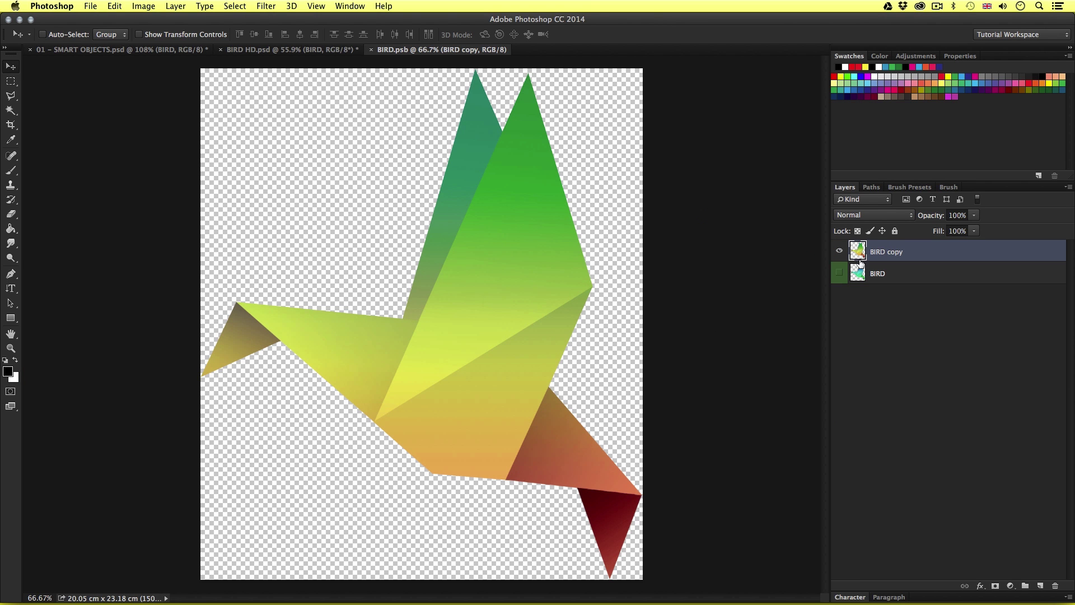
{"action": "left_click", "coordinate": [840, 253]}
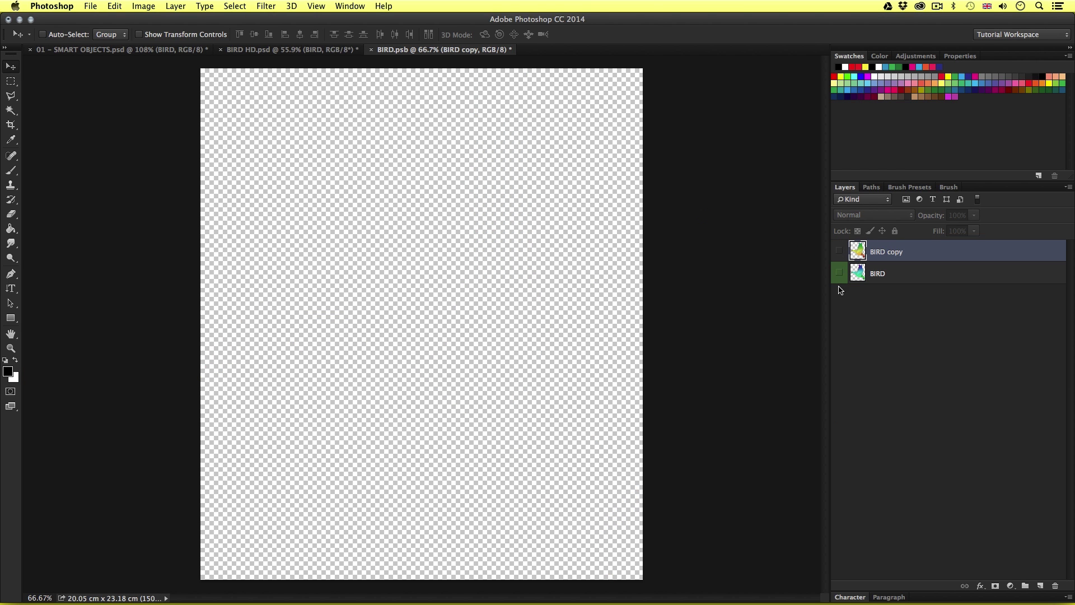
{"action": "left_click", "coordinate": [839, 273]}
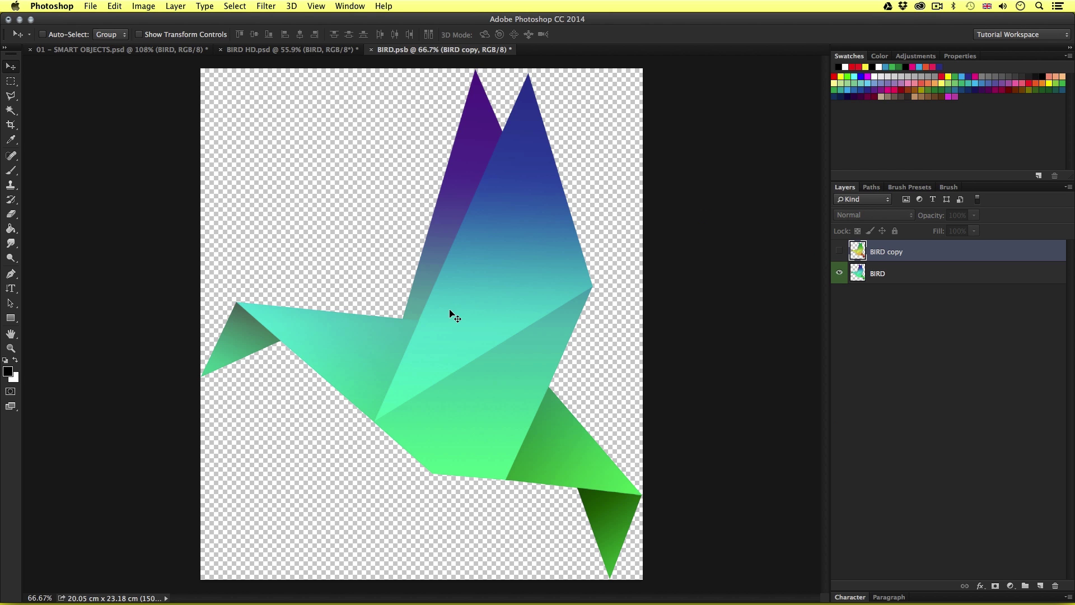
{"action": "key", "text": "super+w"}
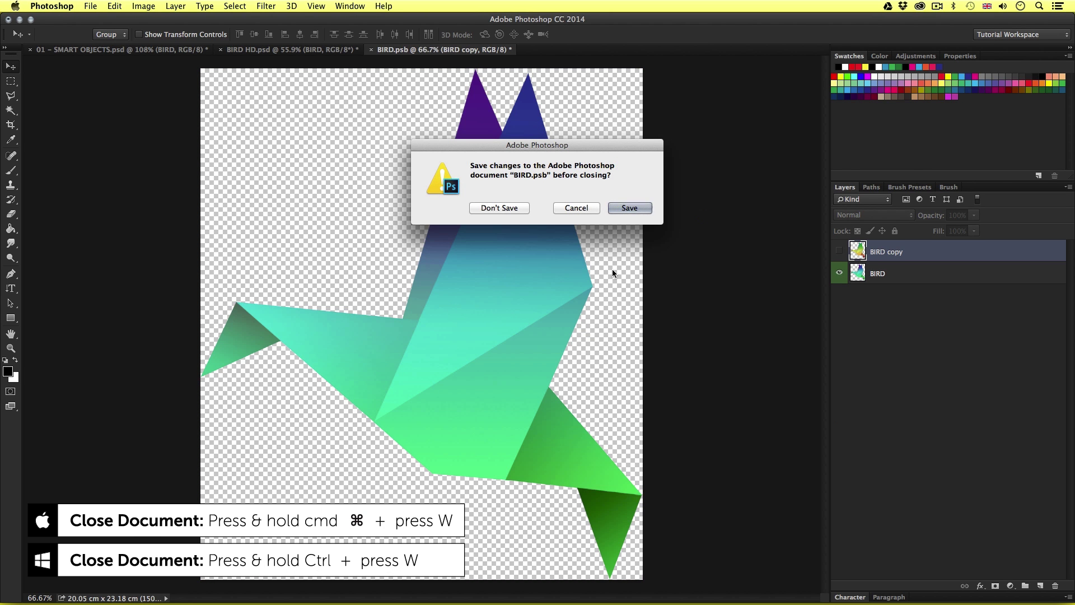
{"action": "left_click", "coordinate": [627, 208]}
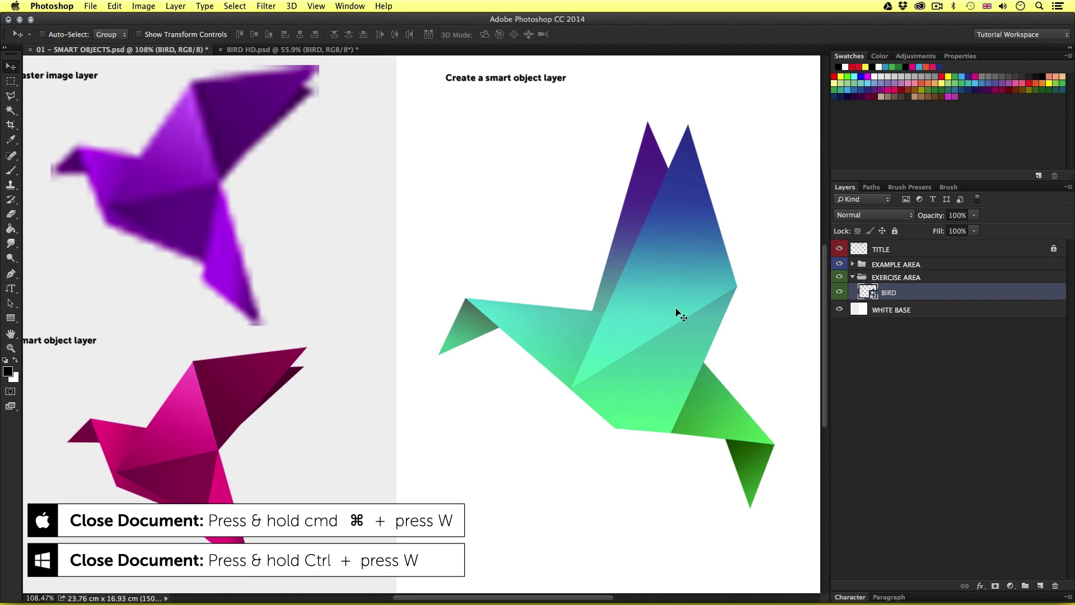
- Zoom in on the exercise-area bird to 130%
{"action": "key", "text": "z"}
{"action": "scroll", "coordinate": [595, 314], "scroll_direction": "right", "scroll_amount": 5}
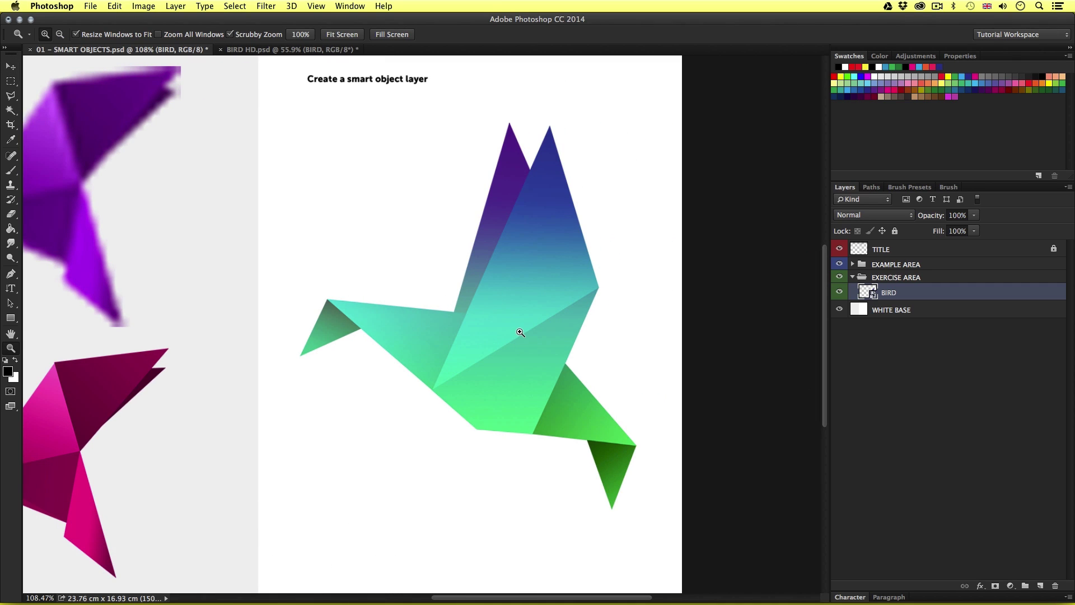
{"action": "left_click_drag", "start_coordinate": [530, 330], "coordinate": [545, 319]}
{"action": "scroll", "coordinate": [550, 320], "scroll_direction": "right", "scroll_amount": 1}
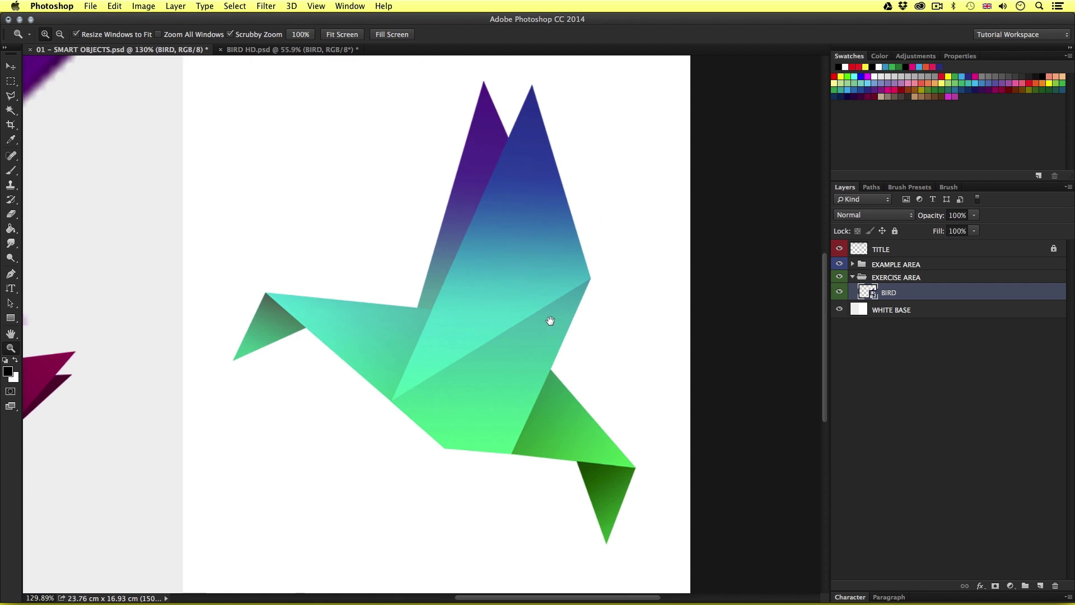
{"action": "scroll", "coordinate": [550, 321], "scroll_direction": "right", "scroll_amount": 2}
{"action": "key", "text": "v"}
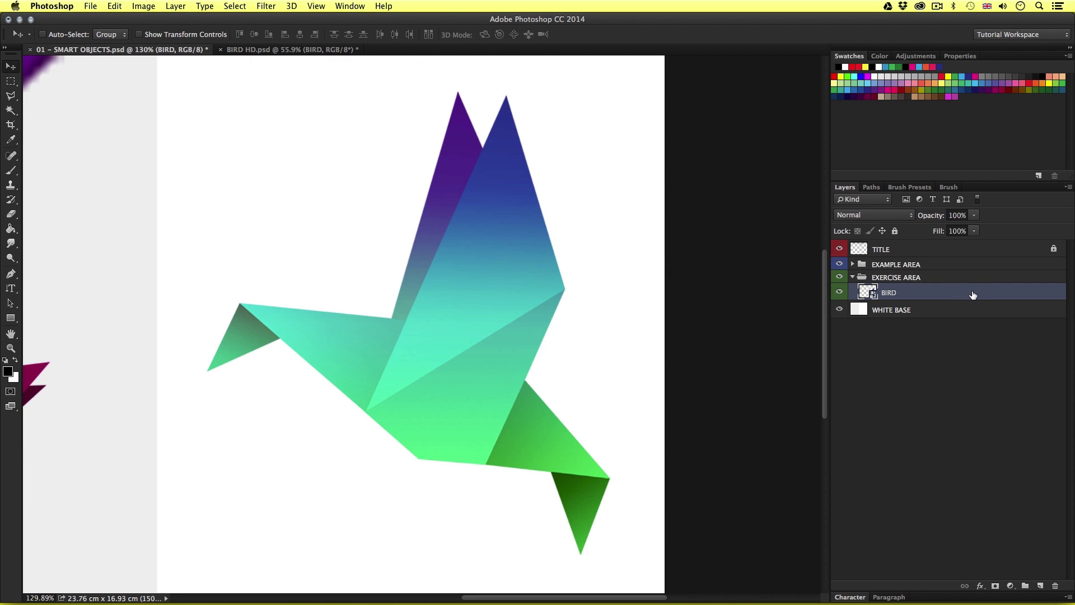
- Add a Normal-mode yellow Outer Glow to BIRD with spread 14, size 57 and range 68
{"action": "double_click", "coordinate": [934, 295]}
{"action": "left_click_drag", "start_coordinate": [366, 212], "coordinate": [766, 149]}
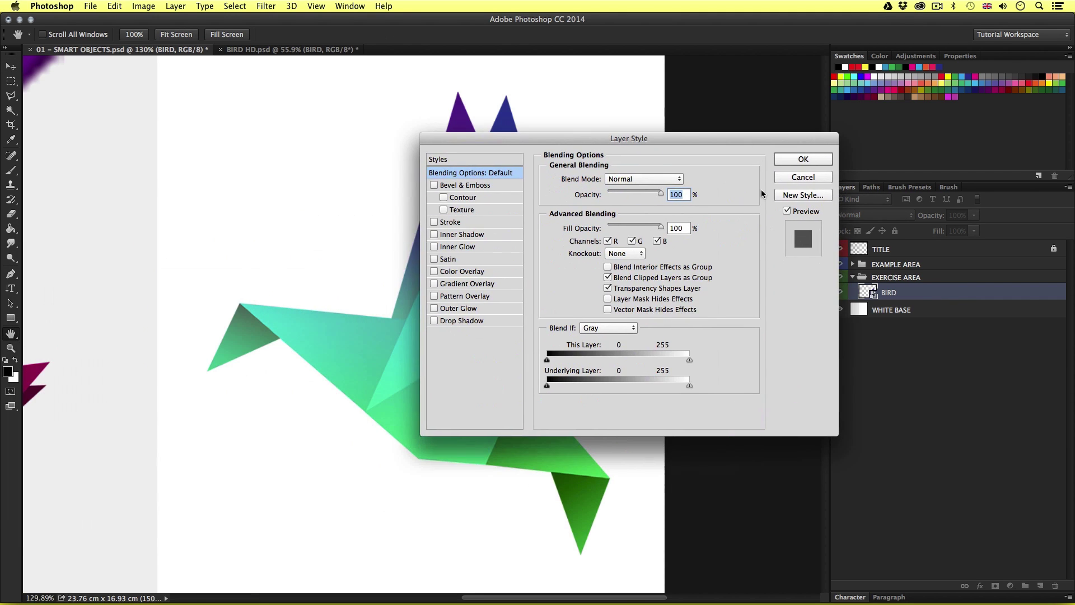
{"action": "left_click", "coordinate": [468, 308]}
{"action": "left_click", "coordinate": [626, 179]}
{"action": "left_click", "coordinate": [594, 87]}
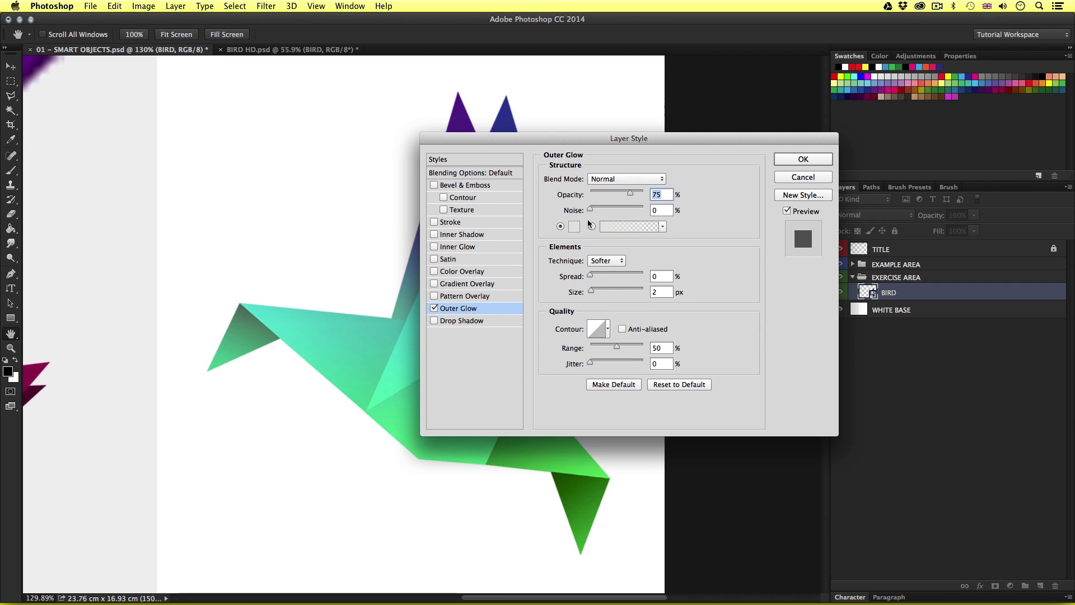
{"action": "left_click", "coordinate": [573, 227]}
{"action": "left_click", "coordinate": [384, 246]}
{"action": "left_click", "coordinate": [521, 223]}
{"action": "mouse_move", "coordinate": [590, 275]}
{"action": "left_mouse_down"}
{"action": "mouse_move", "coordinate": [599, 288]}
{"action": "mouse_move", "coordinate": [599, 273]}
{"action": "left_mouse_up"}
{"action": "left_click_drag", "start_coordinate": [617, 346], "coordinate": [629, 345]}
{"action": "left_click", "coordinate": [783, 159]}
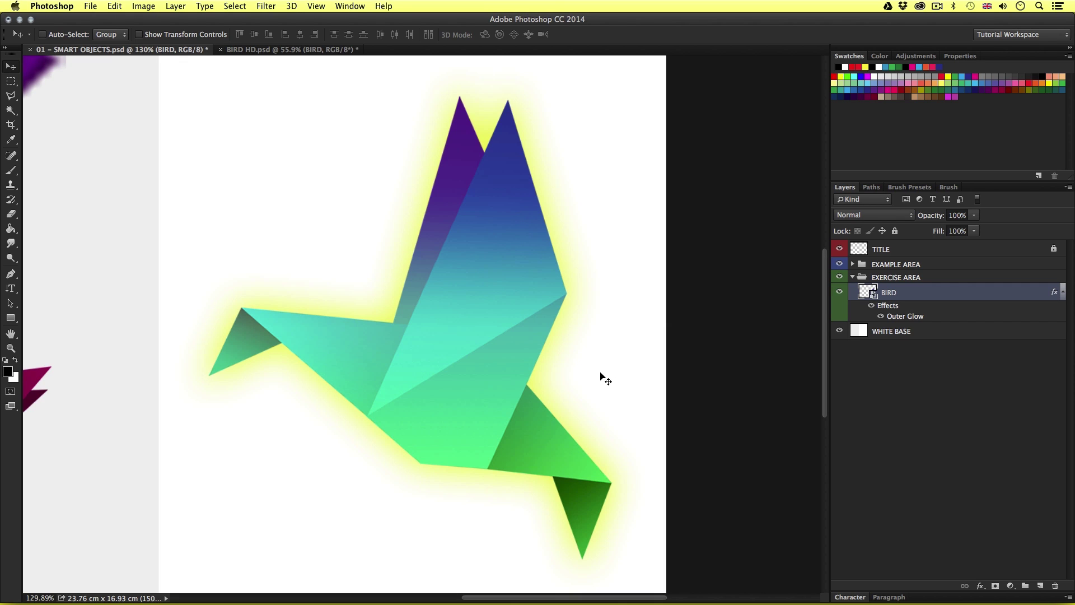
{"action": "scroll", "coordinate": [585, 384], "scroll_direction": "left", "scroll_amount": 1}
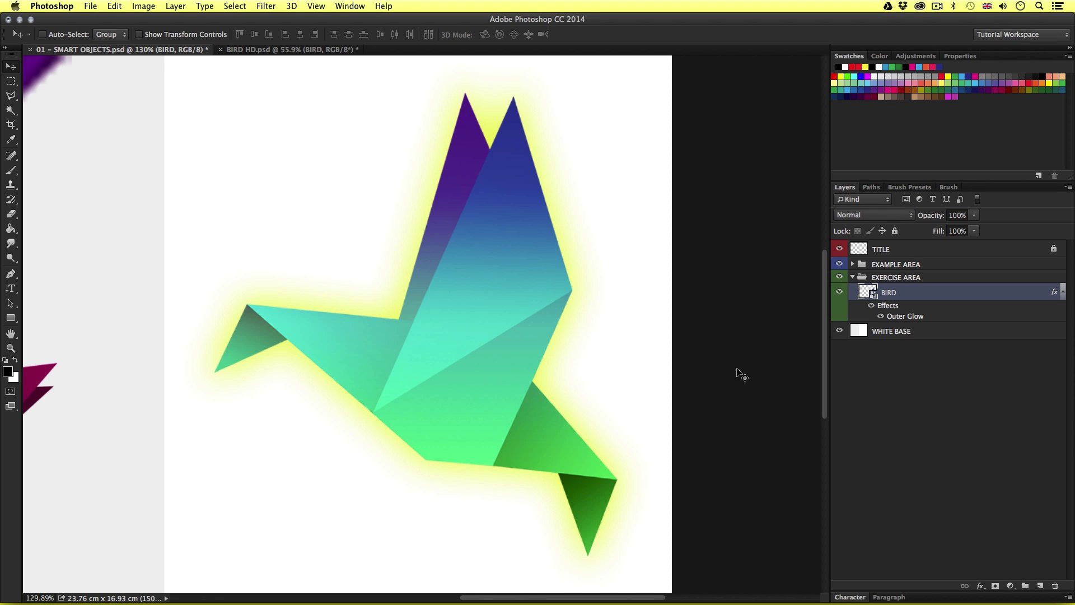
{"action": "key", "text": "super+r"}
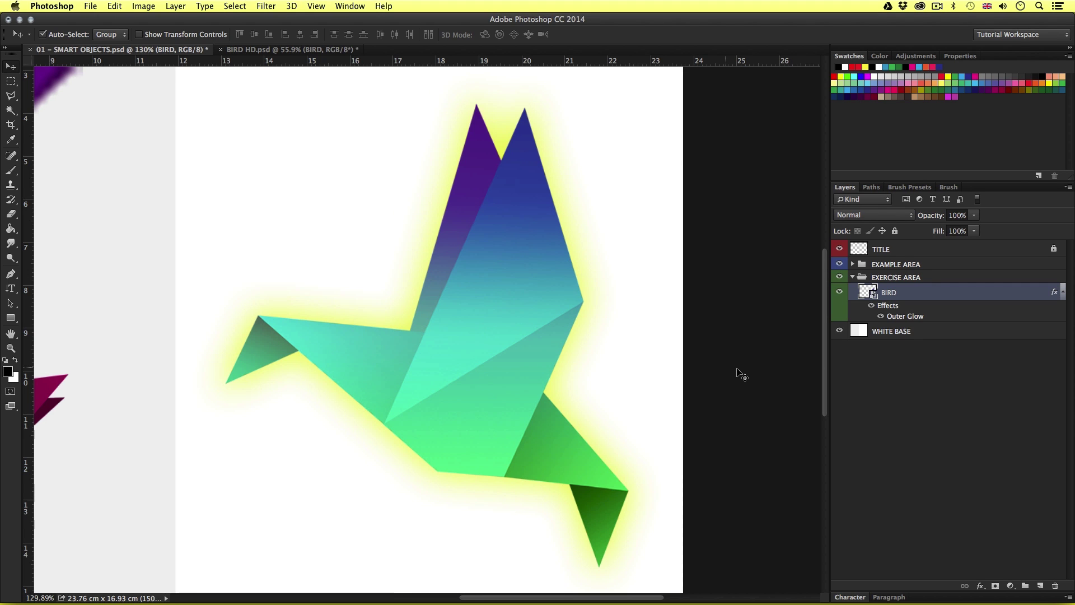
- Hide the rulers and fit the whole smart-objects page in the window
{"action": "key", "text": "super+r"}
{"action": "key", "text": "super+0"}
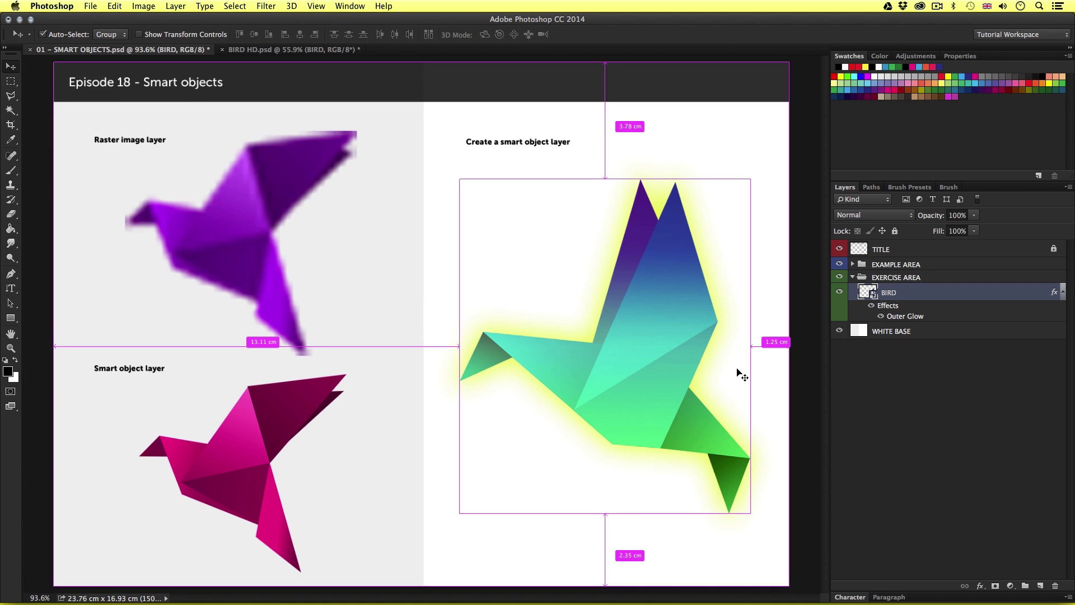